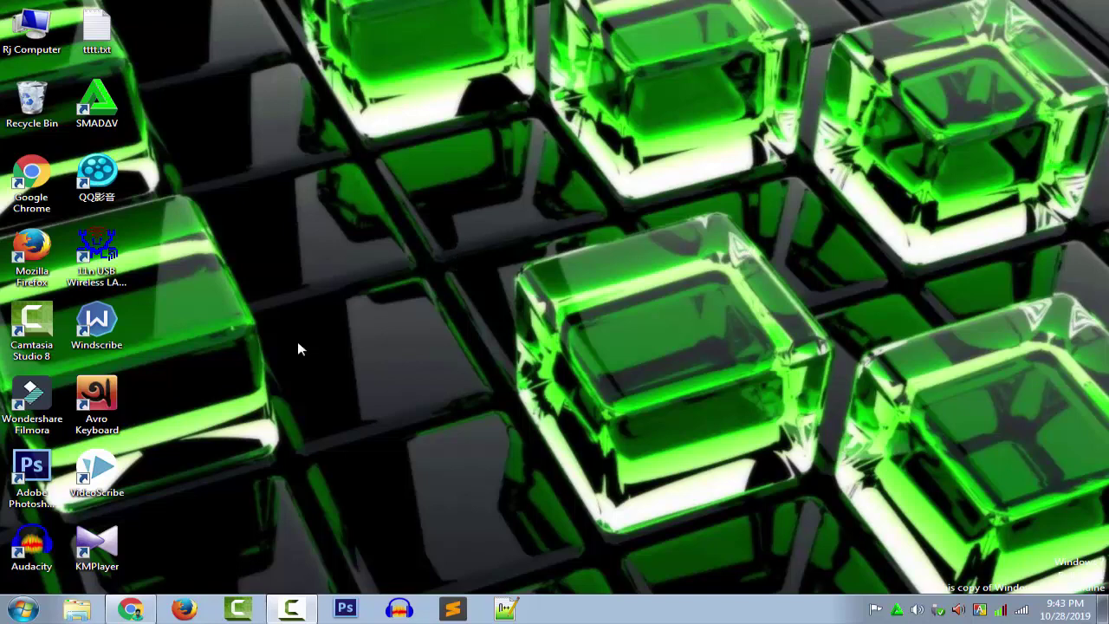
Switch to Chrome and log in to cPanel from the FreeHosting client area of Gaziexpress.com.
{"action": "left_click", "coordinate": [138, 608]}
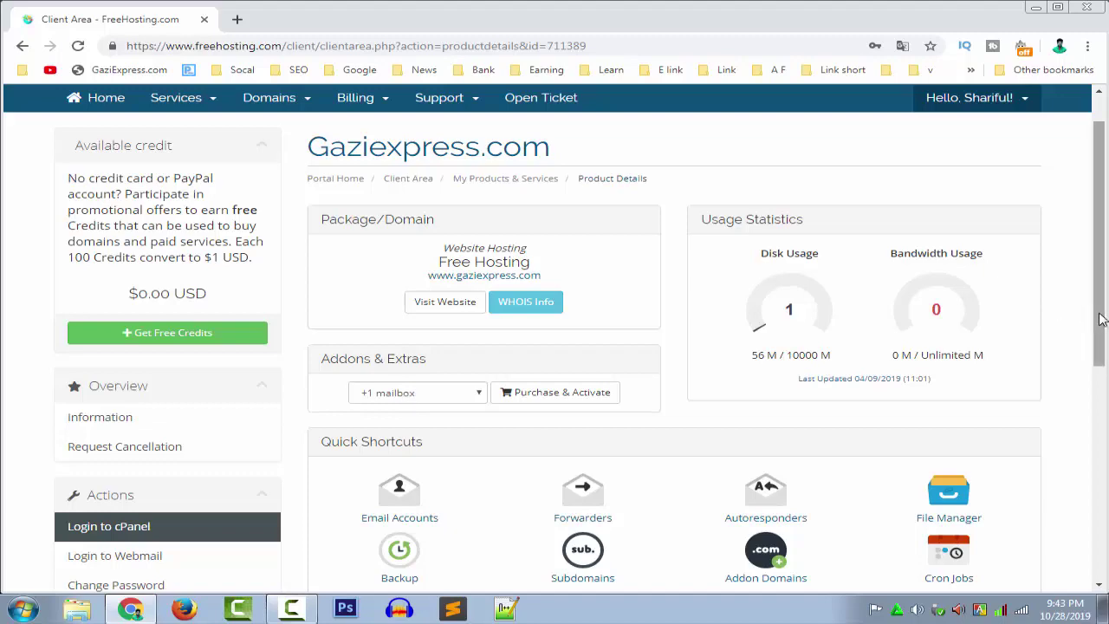
{"action": "left_click_drag", "start_coordinate": [1100, 320], "coordinate": [1092, 364]}
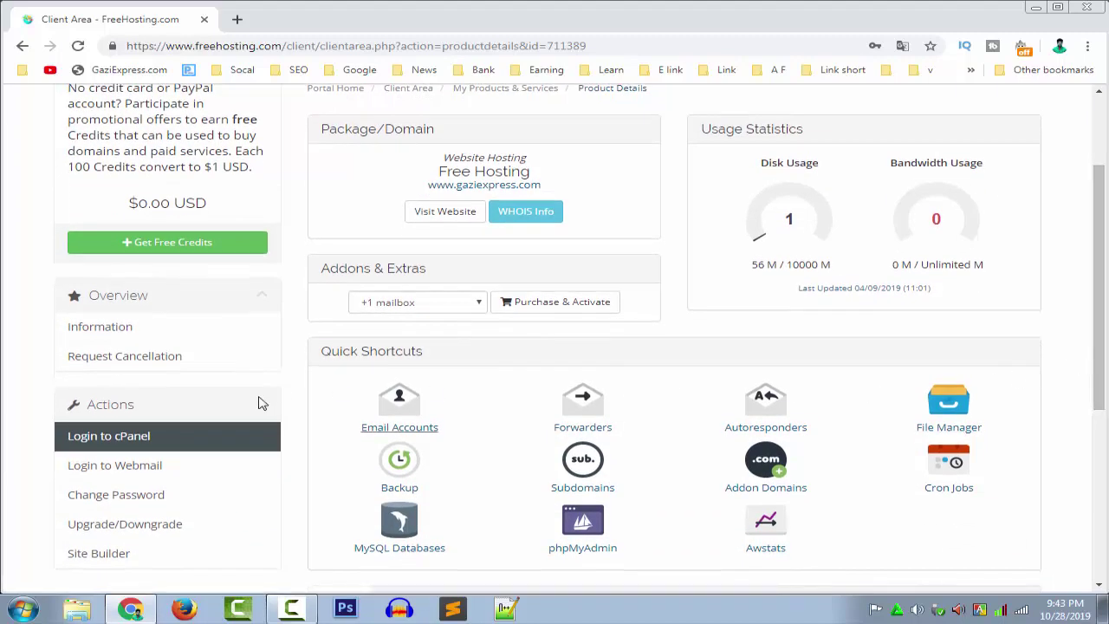
{"action": "left_click", "coordinate": [84, 444]}
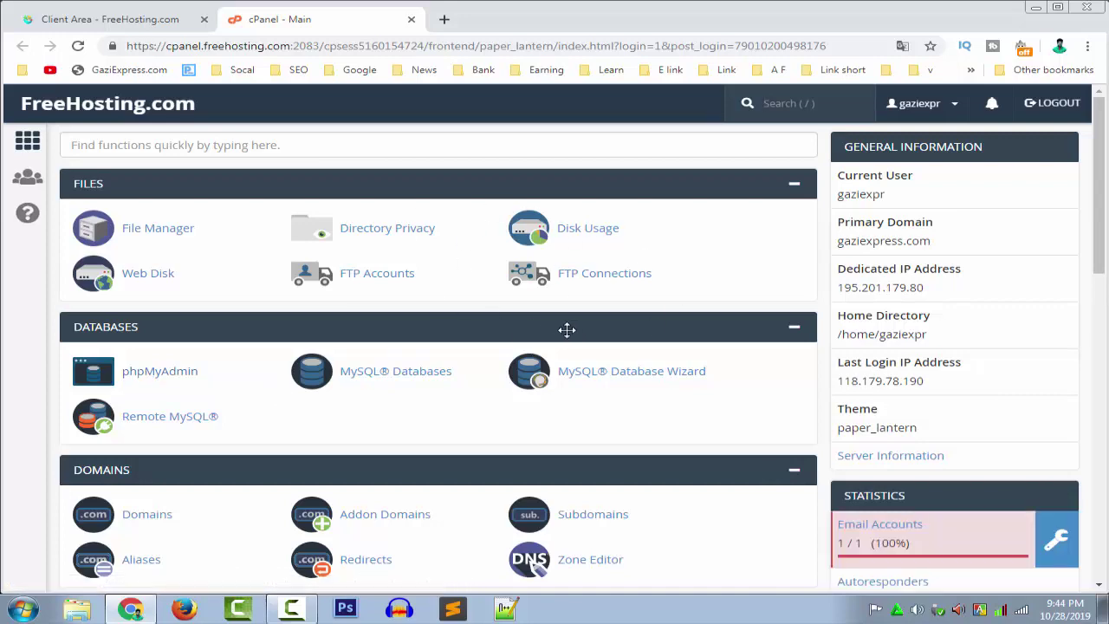
Open the WordPress script from cPanel's Softaculous Apps Installer section.
{"action": "scroll", "coordinate": [111, 419], "scroll_direction": "down", "scroll_amount": 10}
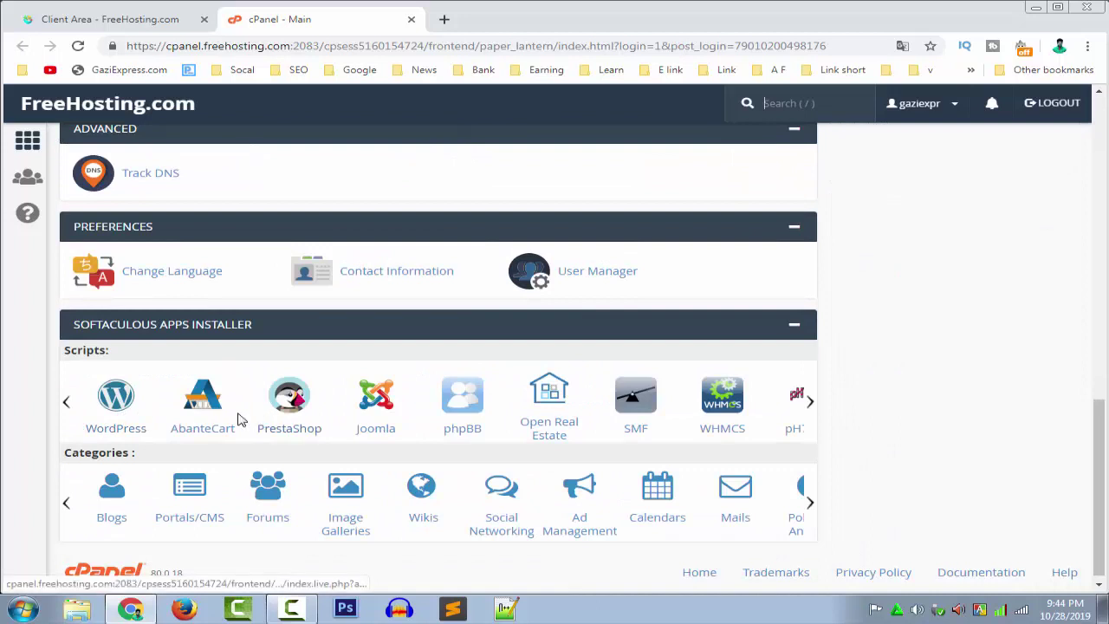
{"action": "scroll", "coordinate": [1083, 455], "scroll_direction": "up", "scroll_amount": 1}
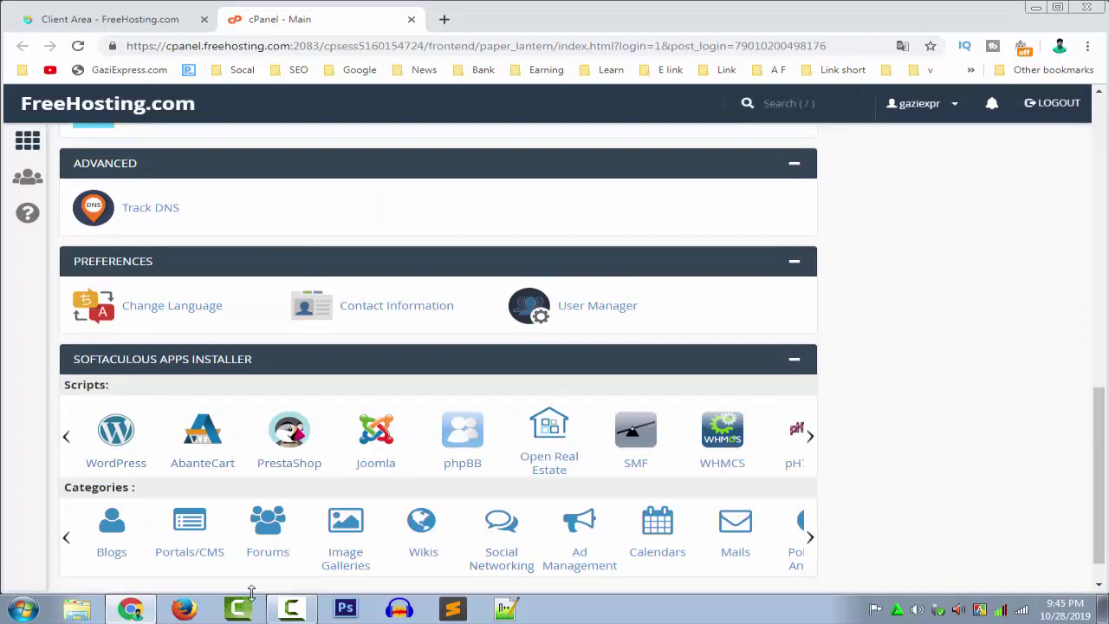
{"action": "left_click", "coordinate": [112, 452]}
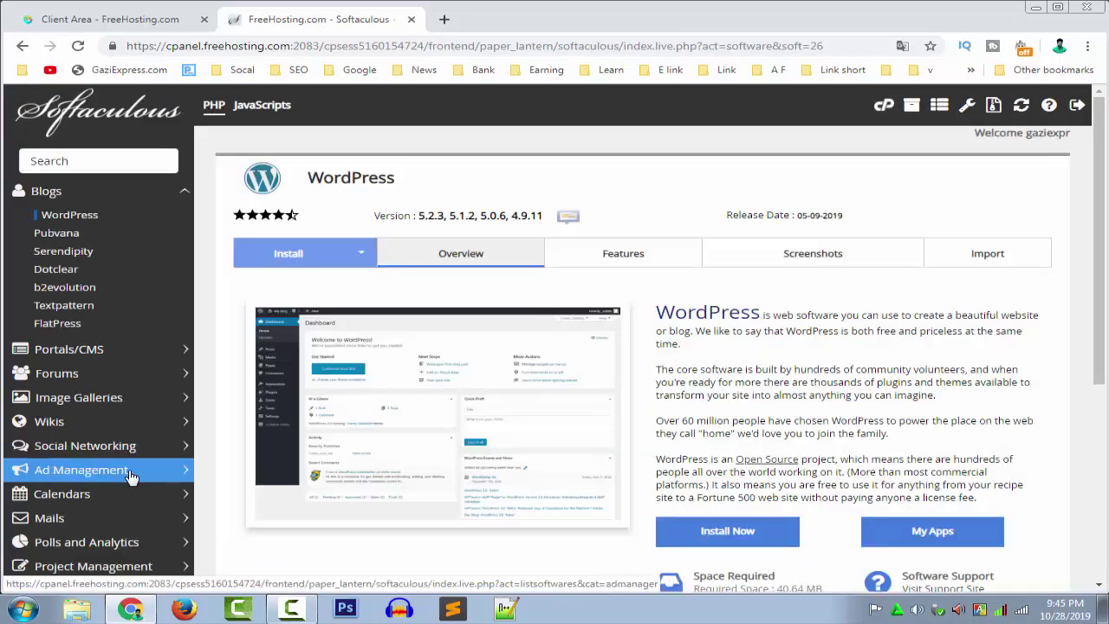
Look over the WordPress overview and the script categories, and reopen WordPress under Blogs.
{"action": "left_click", "coordinate": [189, 200]}
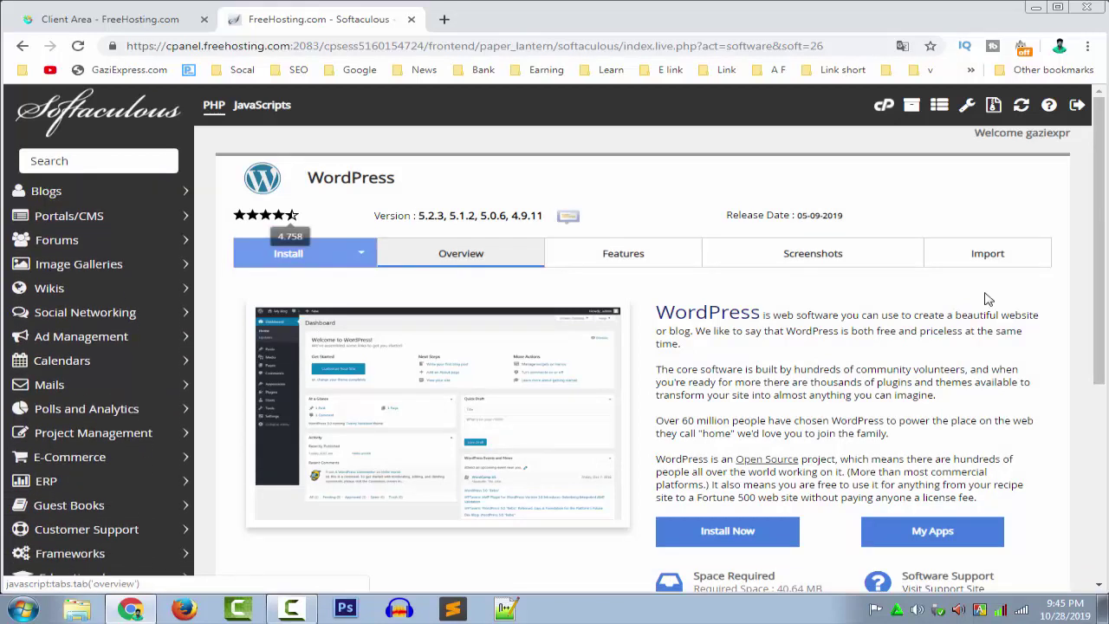
{"action": "scroll", "coordinate": [1105, 321], "scroll_direction": "down", "scroll_amount": 1}
{"action": "scroll", "coordinate": [1105, 321], "scroll_direction": "down", "scroll_amount": 1}
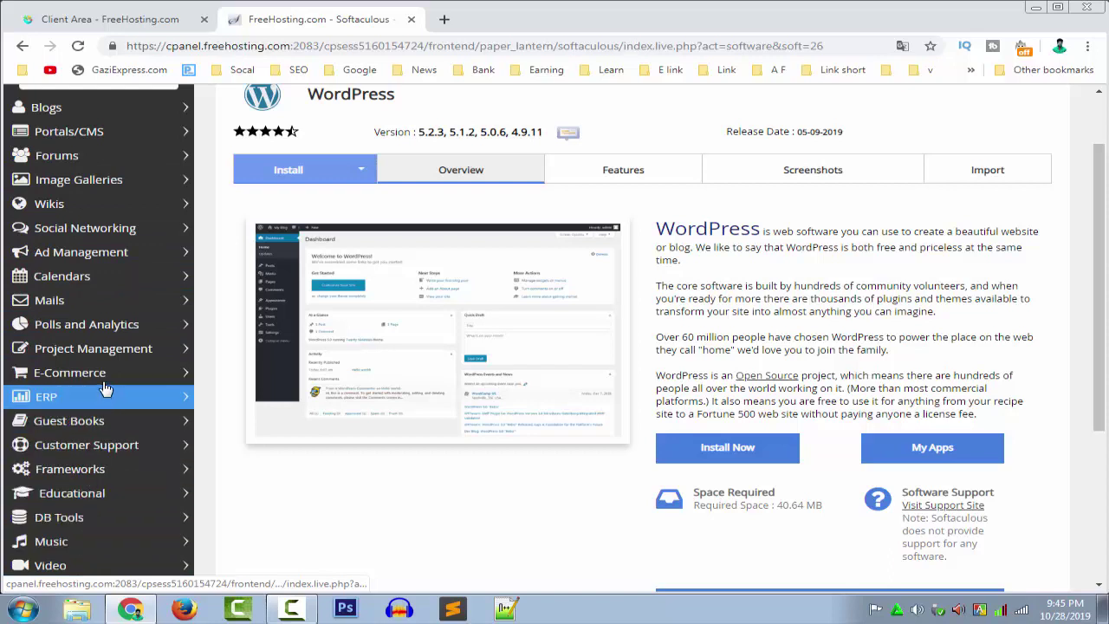
{"action": "left_click", "coordinate": [100, 106]}
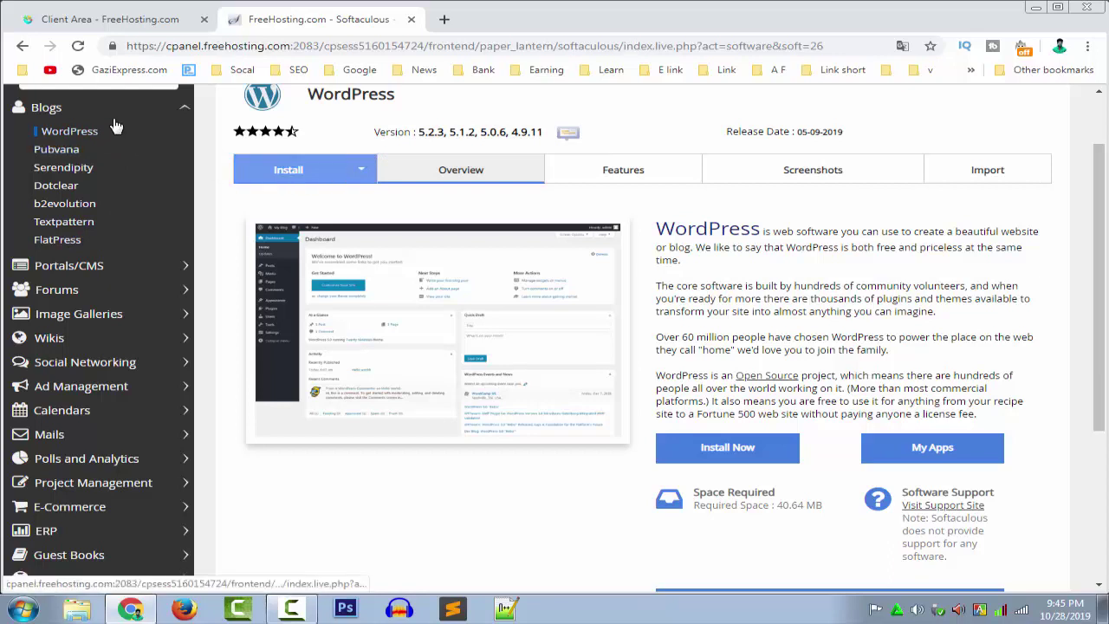
{"action": "left_click", "coordinate": [83, 131]}
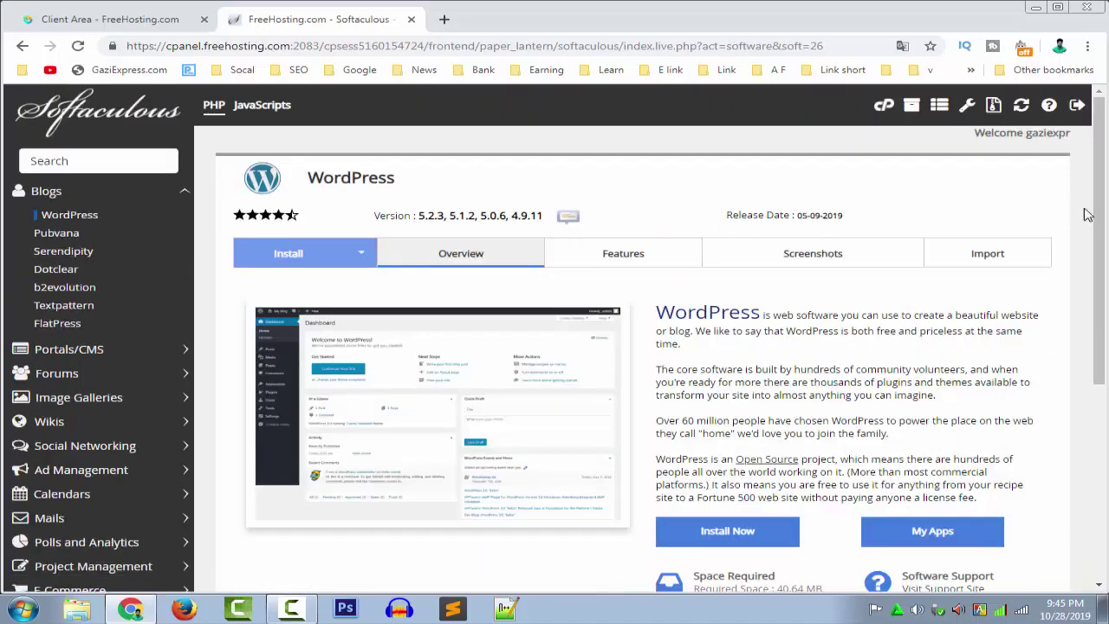
Start a WordPress installation with version 5.2.3, domain gaziexpress.com and an empty installation directory.
{"action": "left_click", "coordinate": [330, 265]}
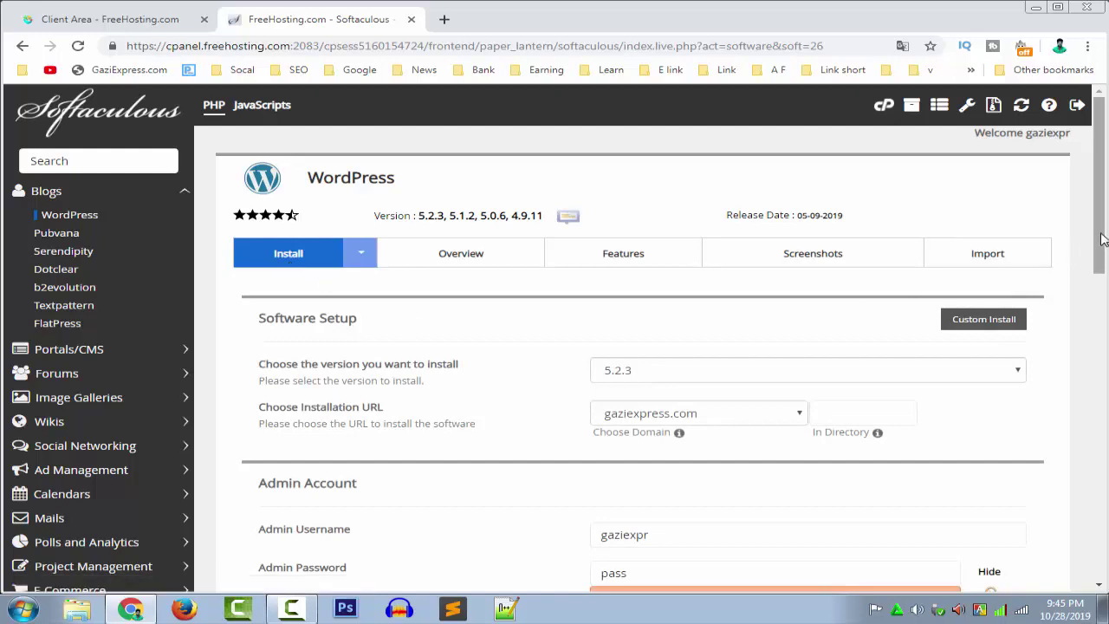
{"action": "left_click_drag", "start_coordinate": [1105, 238], "coordinate": [1105, 313]}
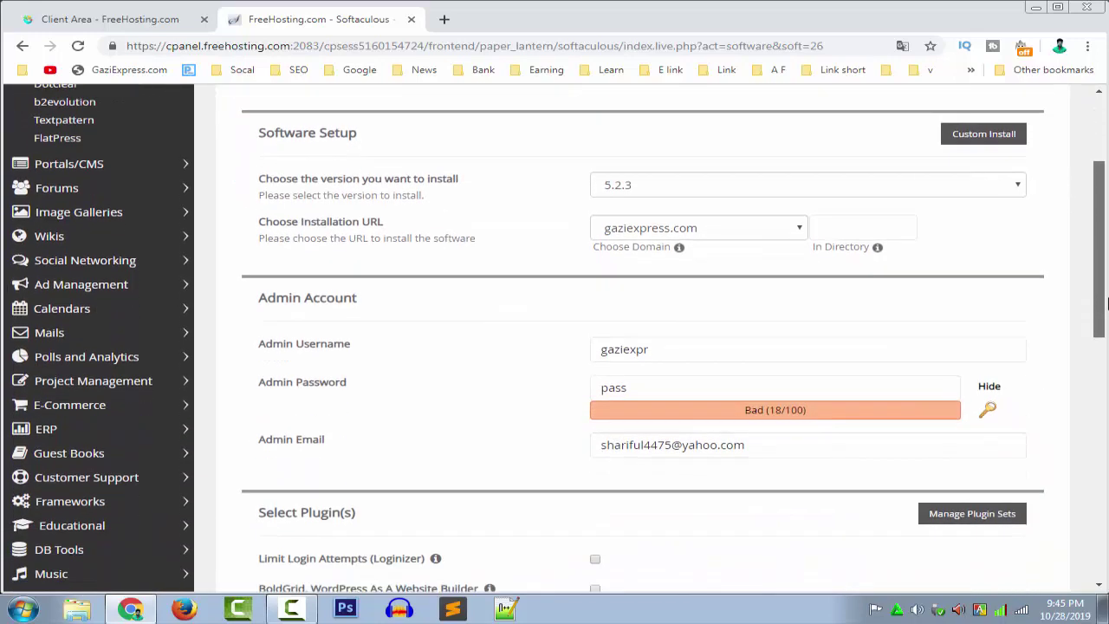
{"action": "left_click", "coordinate": [787, 197]}
{"action": "left_click", "coordinate": [791, 200]}
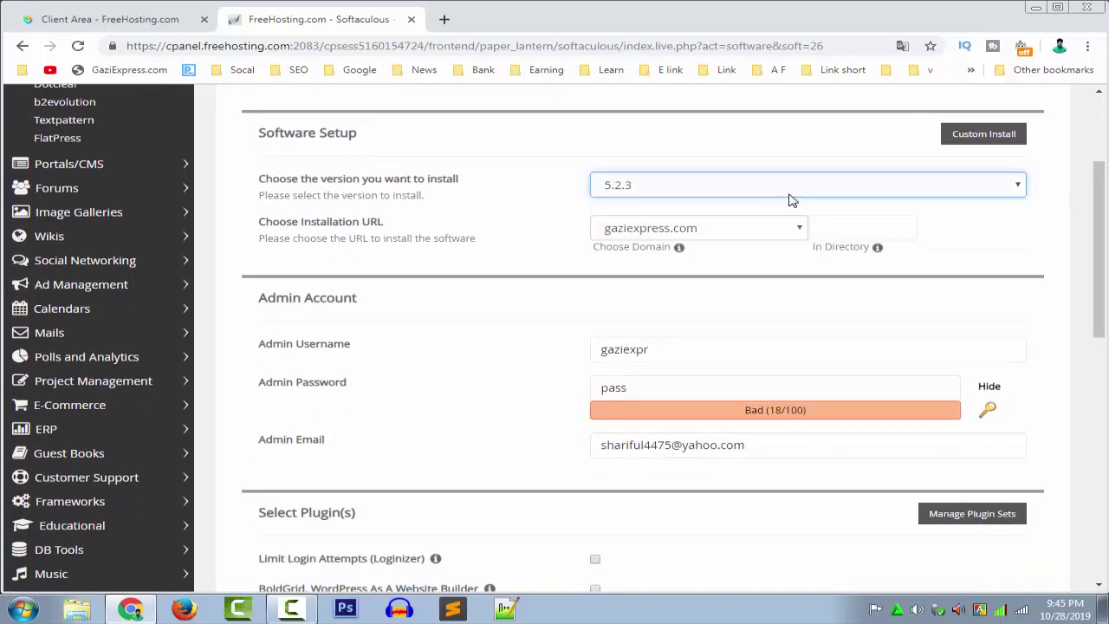
{"action": "left_click", "coordinate": [715, 230]}
{"action": "left_click", "coordinate": [726, 243]}
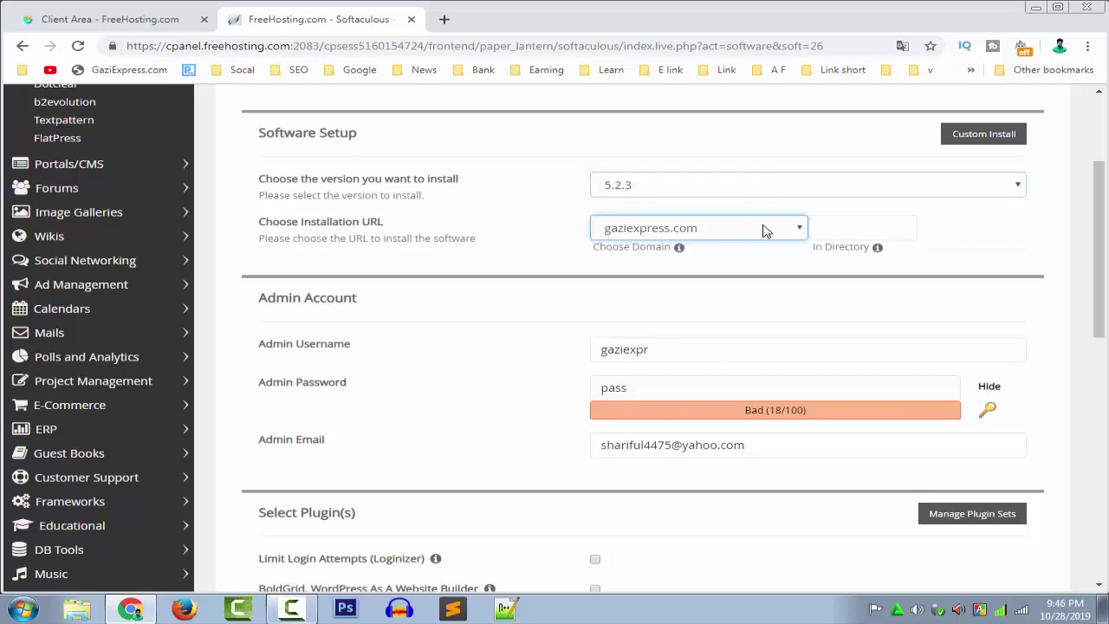
{"action": "left_click", "coordinate": [861, 226]}
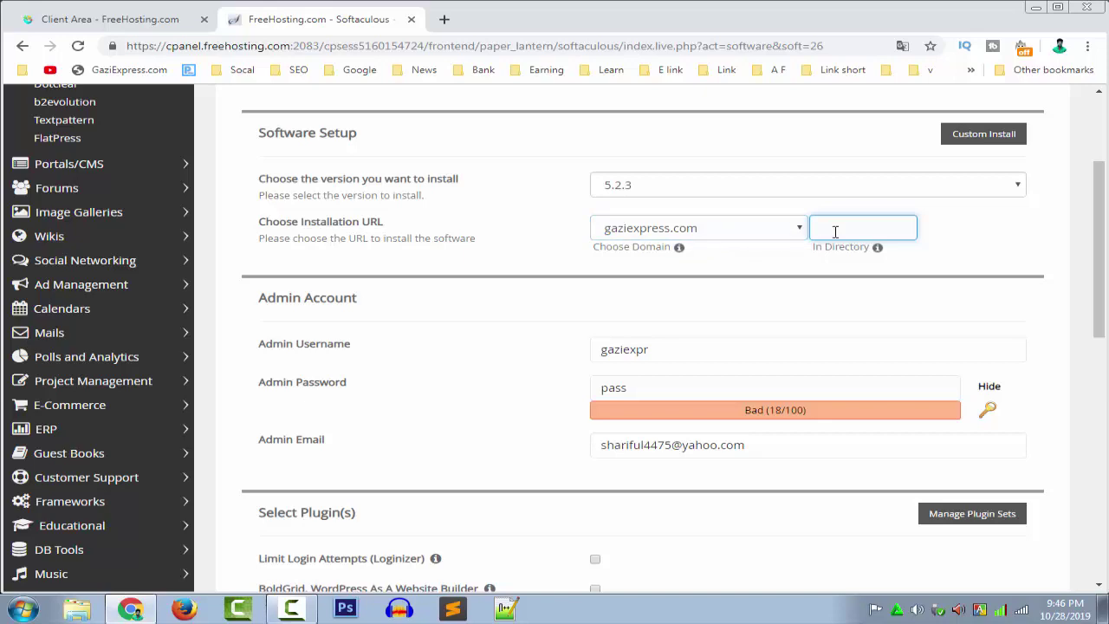
{"action": "left_click", "coordinate": [791, 258]}
Set the admin username to GaziExpress, hide the password text and enter the admin password.
{"action": "scroll", "coordinate": [1088, 290], "scroll_direction": "down", "scroll_amount": 2}
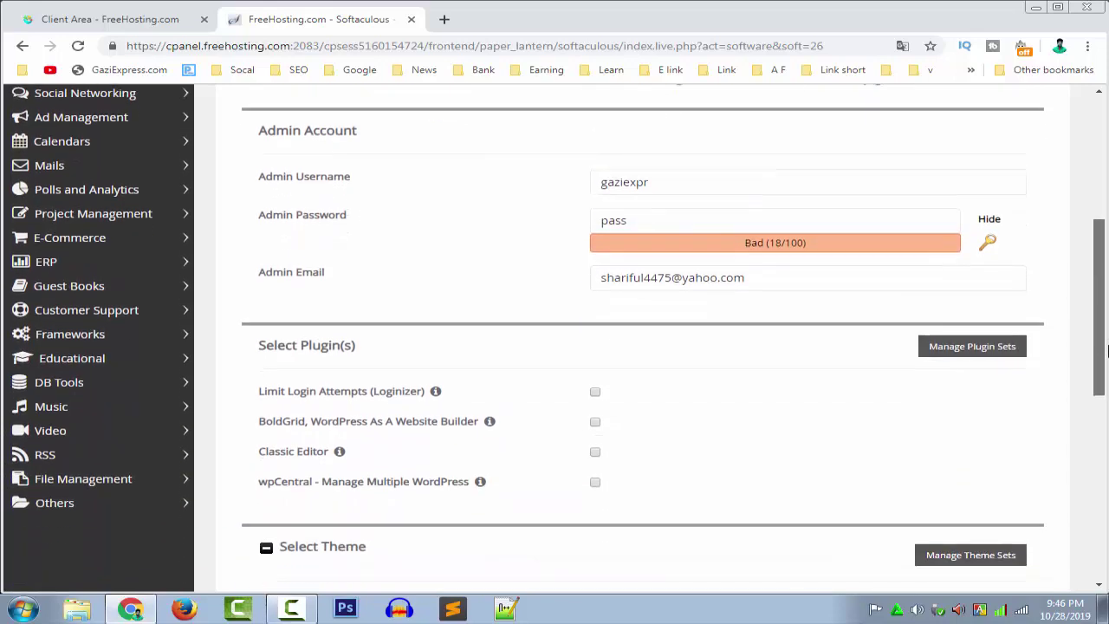
{"action": "left_click_drag", "start_coordinate": [696, 179], "coordinate": [593, 181]}
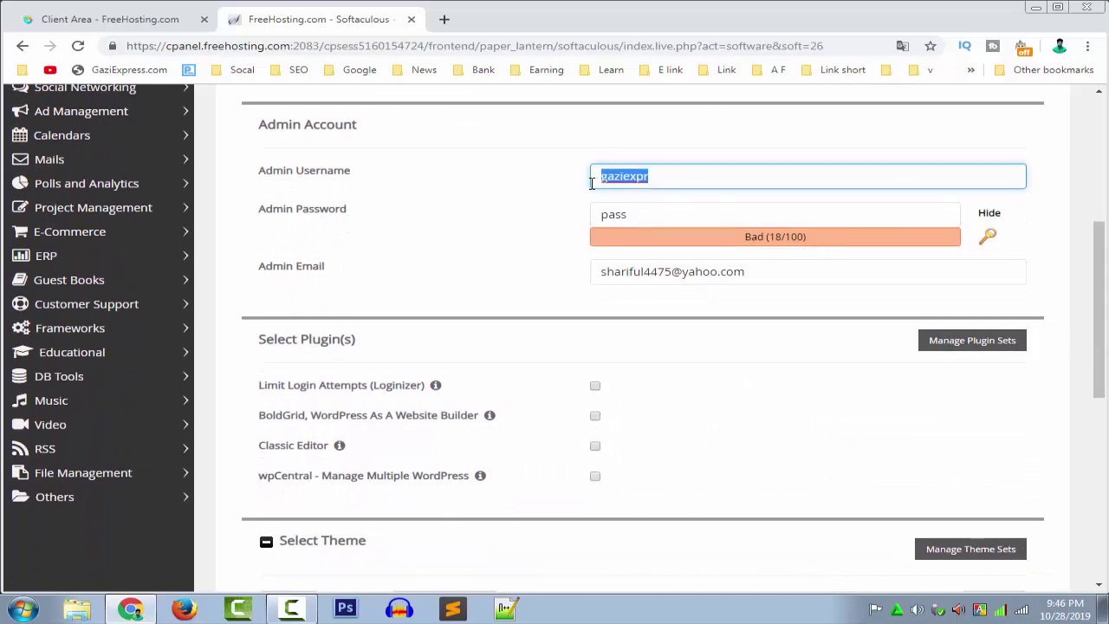
{"action": "type", "text": "GaziExpress"}
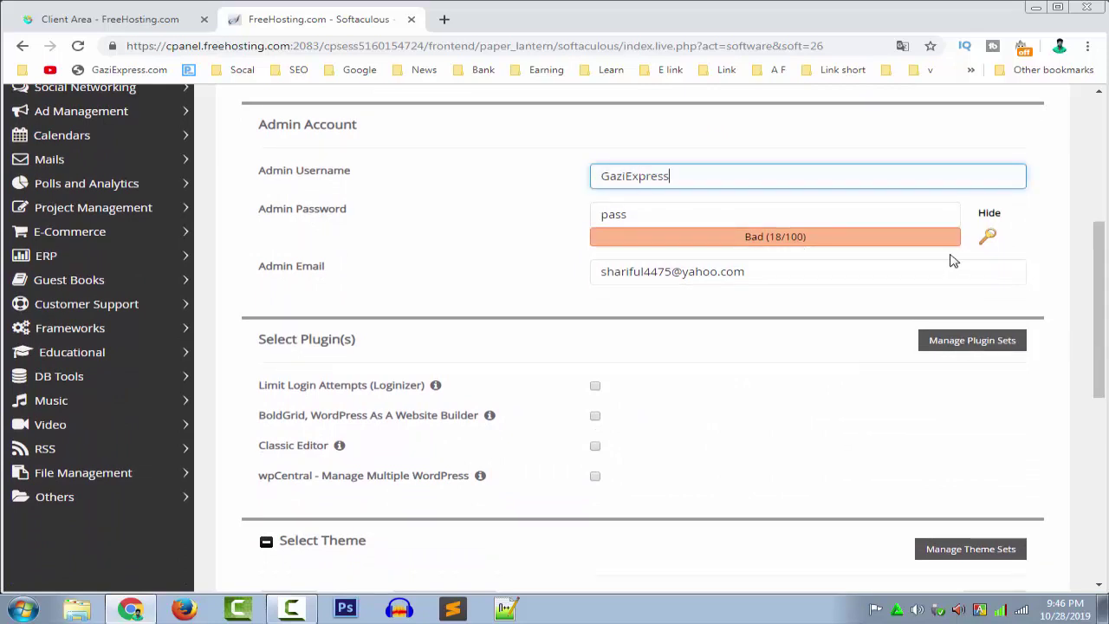
{"action": "left_click", "coordinate": [989, 213]}
{"action": "left_click", "coordinate": [904, 222]}
{"action": "key", "text": "ctrl+v"}
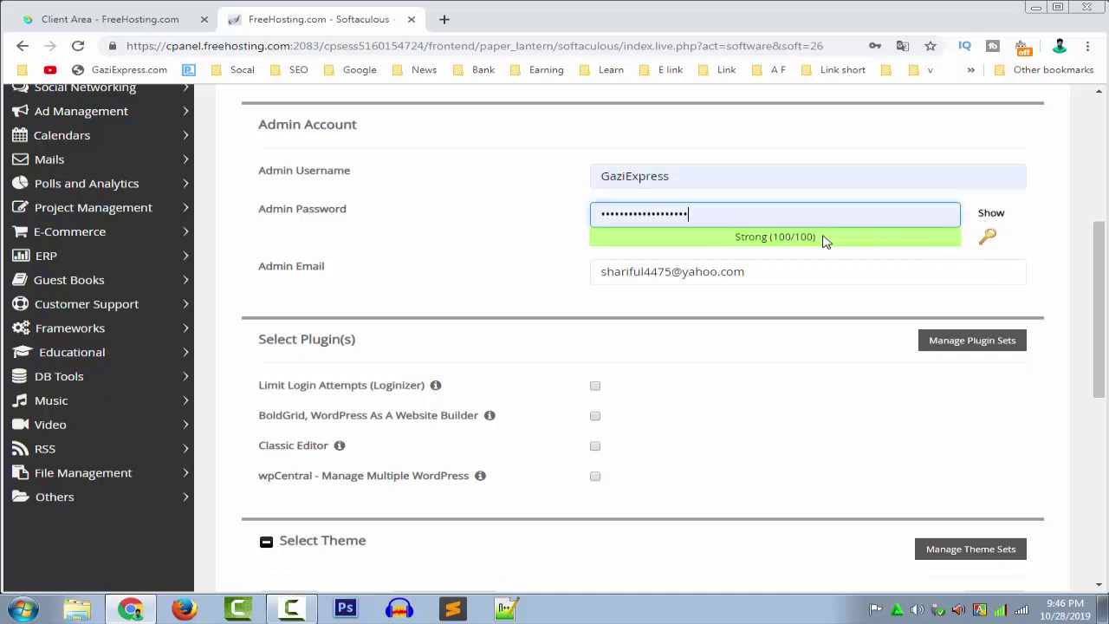
Change the provider part of the admin e-mail address to gmail.
{"action": "left_click", "coordinate": [717, 271]}
{"action": "key", "text": "BackSpace"}
{"action": "key", "text": "BackSpace"}
{"action": "key", "text": "BackSpace"}
{"action": "key", "text": "BackSpace"}
{"action": "key", "text": "BackSpace"}
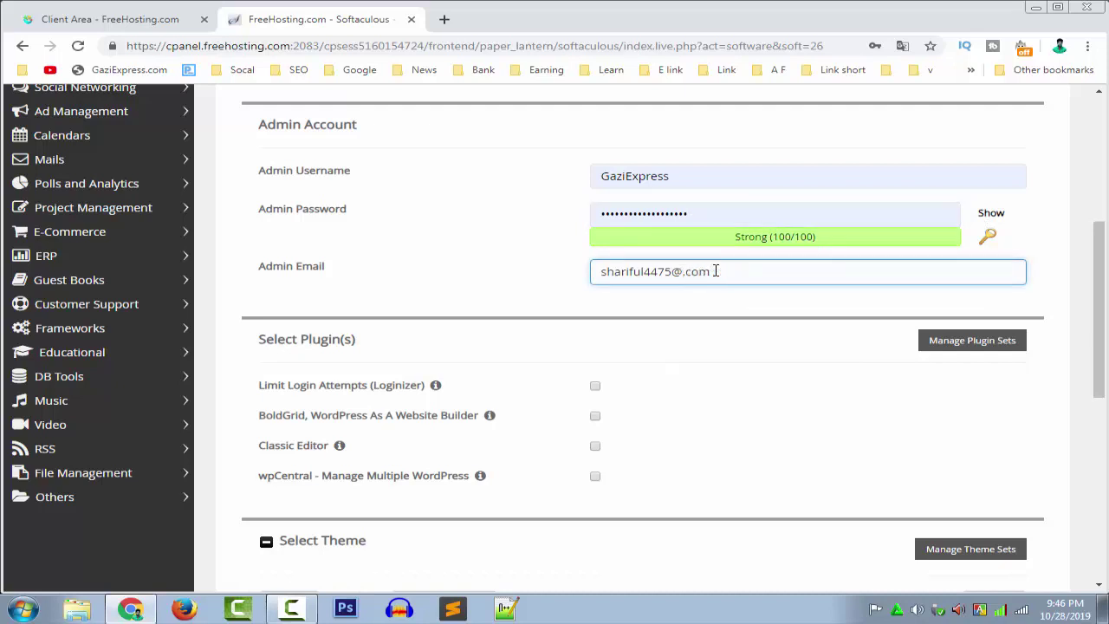
{"action": "type", "text": "gmail"}
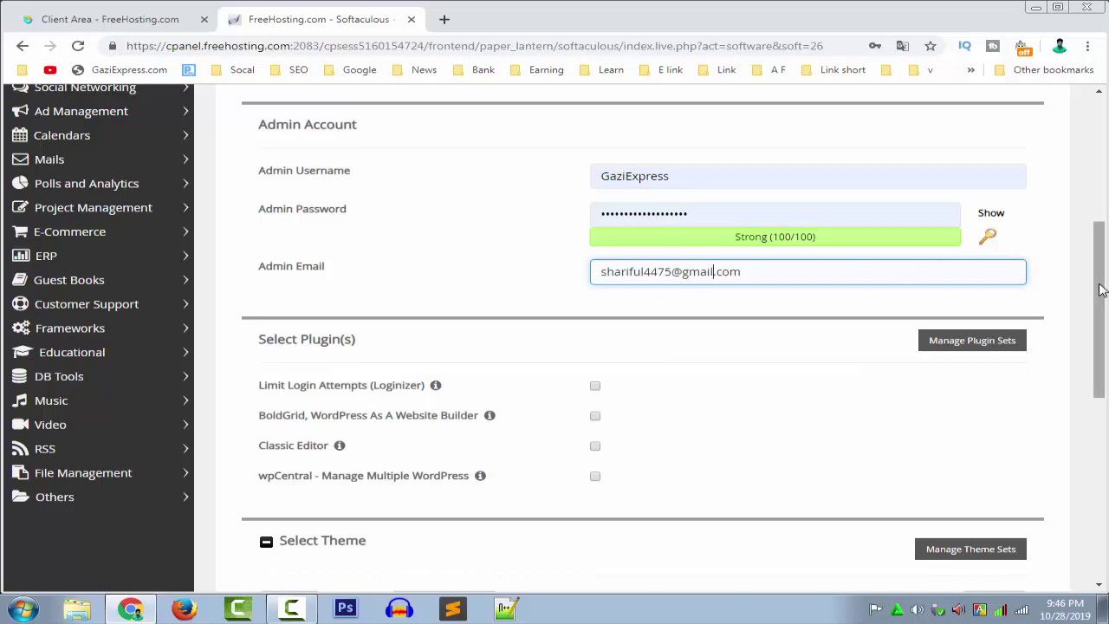
Select the Limit Login Attempts (Loginizer), BoldGrid, Classic Editor and wpCentral plugins for installation.
{"action": "scroll", "coordinate": [1102, 291], "scroll_direction": "down", "scroll_amount": 2}
{"action": "scroll", "coordinate": [345, 182], "scroll_direction": "down", "scroll_amount": 1}
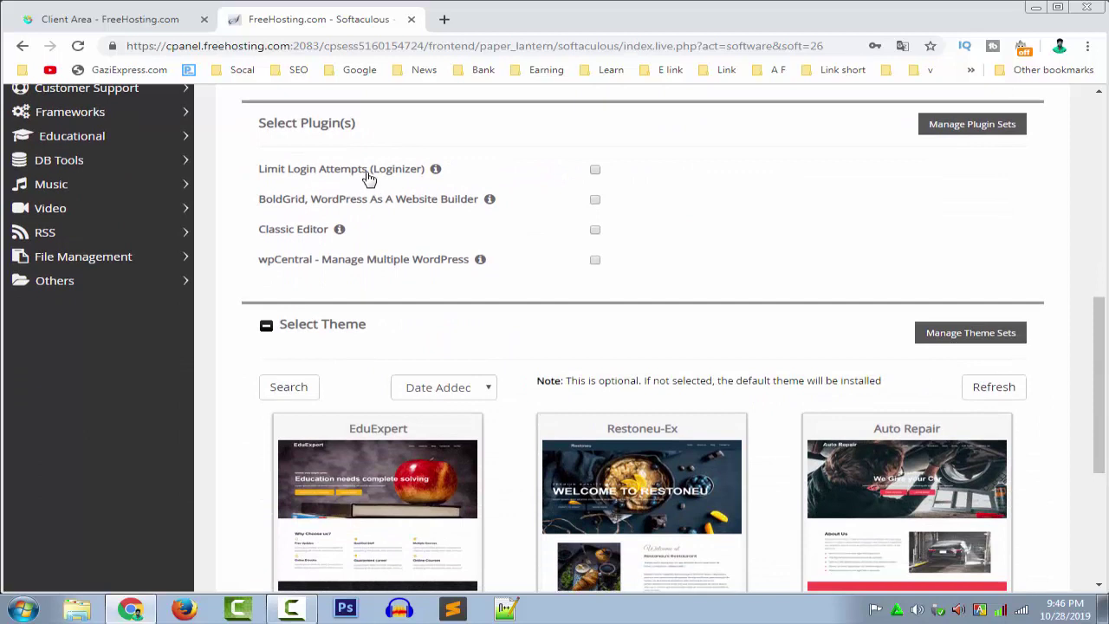
{"action": "left_click", "coordinate": [595, 170]}
{"action": "left_click", "coordinate": [595, 200]}
{"action": "left_click", "coordinate": [595, 230]}
Choose the EduExpert theme and run the WordPress installation.
{"action": "left_click_drag", "start_coordinate": [1096, 364], "coordinate": [1101, 410]}
{"action": "scroll", "coordinate": [1100, 407], "scroll_direction": "down", "scroll_amount": 2}
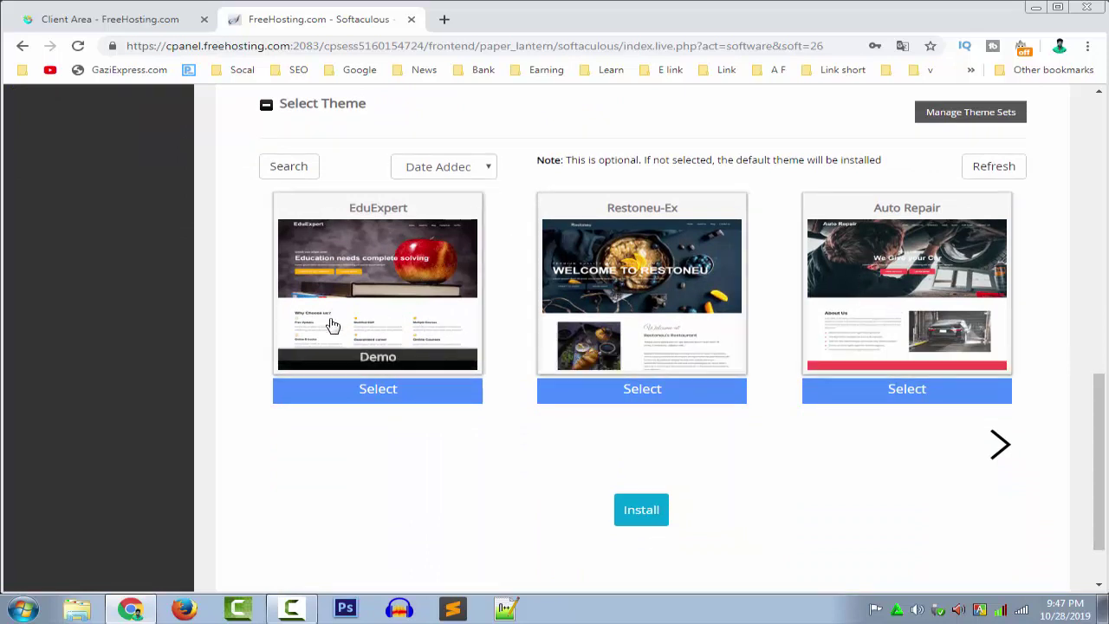
{"action": "left_click", "coordinate": [405, 392]}
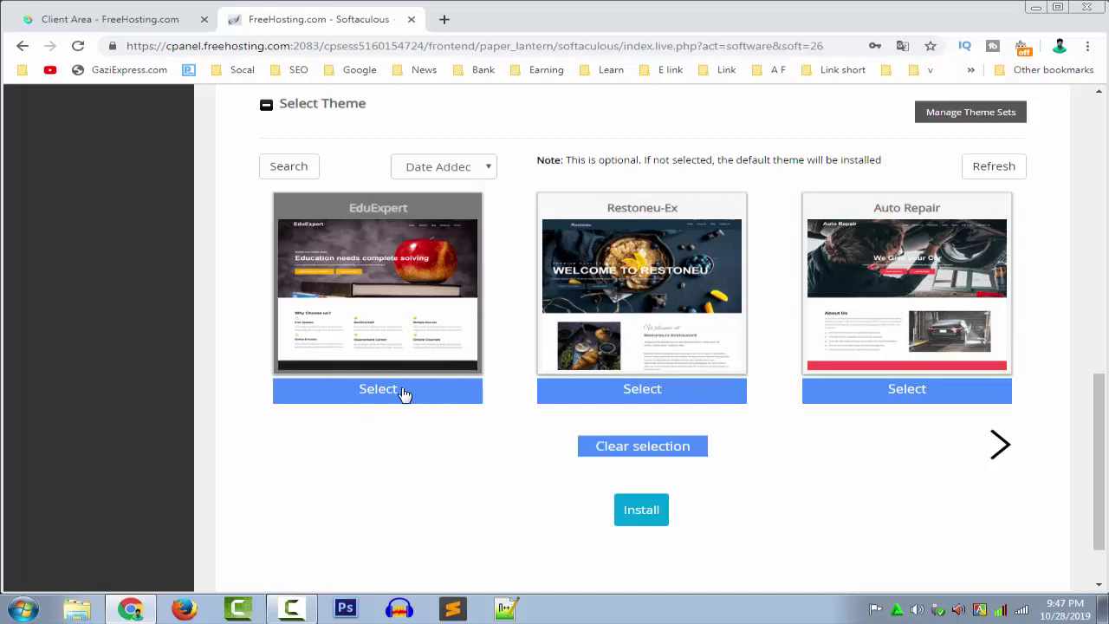
{"action": "left_click", "coordinate": [632, 517]}
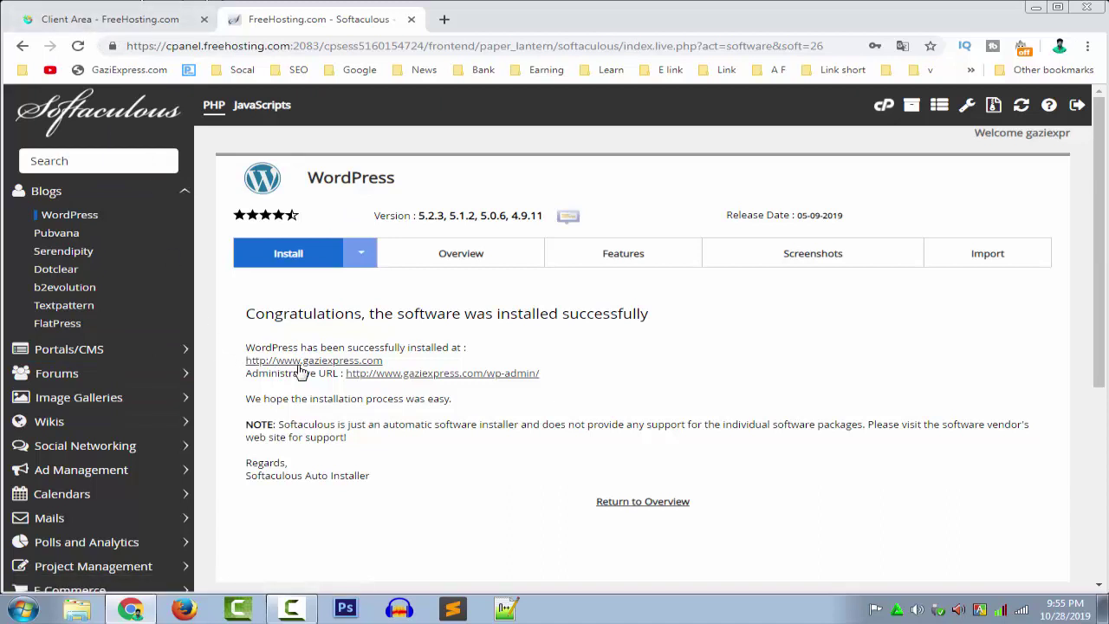
{"action": "left_click", "coordinate": [326, 376]}
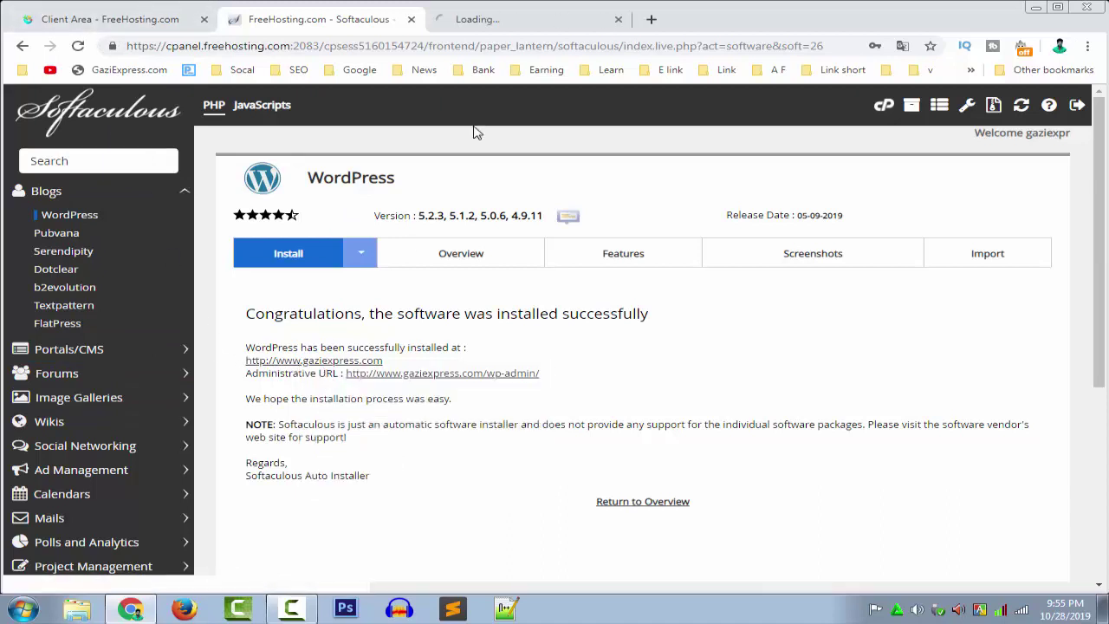
{"action": "left_click", "coordinate": [511, 26]}
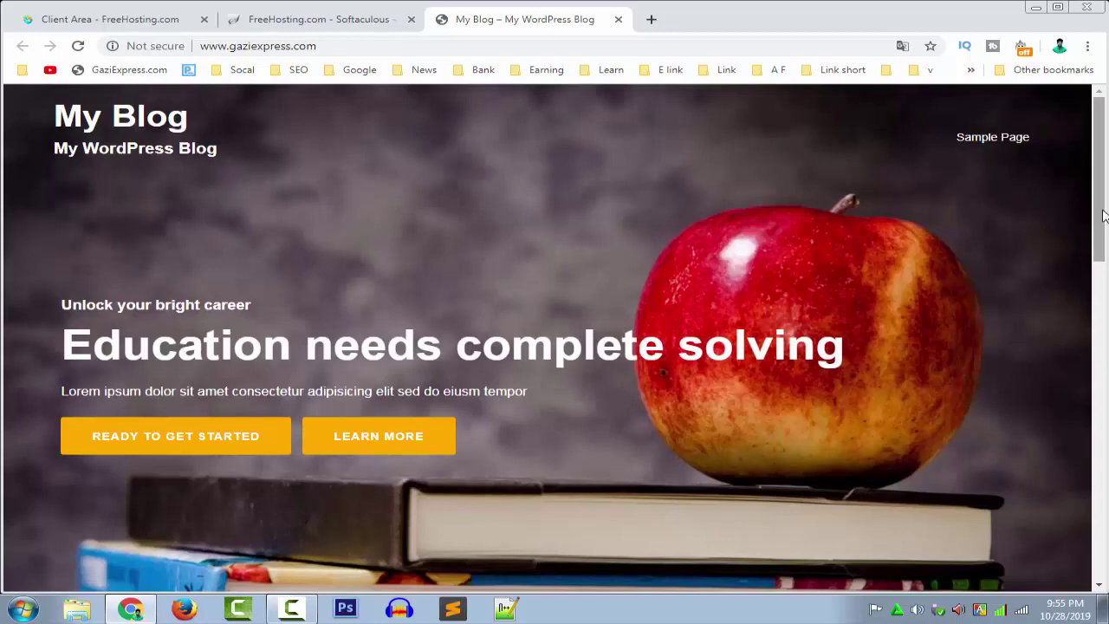
{"action": "left_click_drag", "start_coordinate": [1098, 224], "coordinate": [1101, 157]}
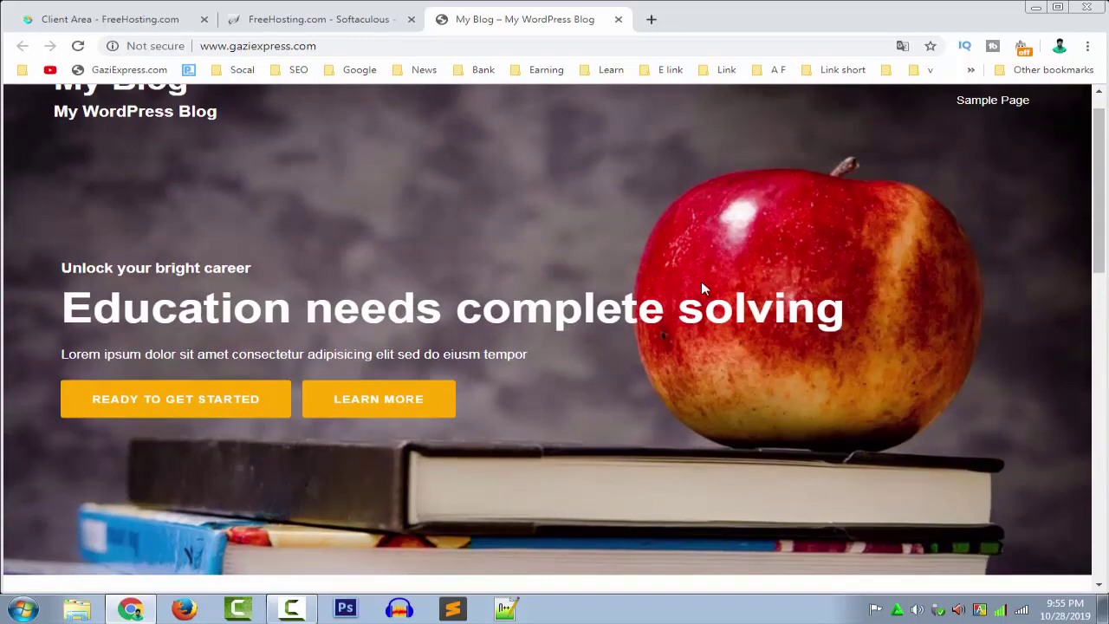
Open the site's WordPress administration dashboard and dismiss the BoldGrid key, wpCentral, recommended plugins and welcome notices.
{"action": "left_click", "coordinate": [353, 27]}
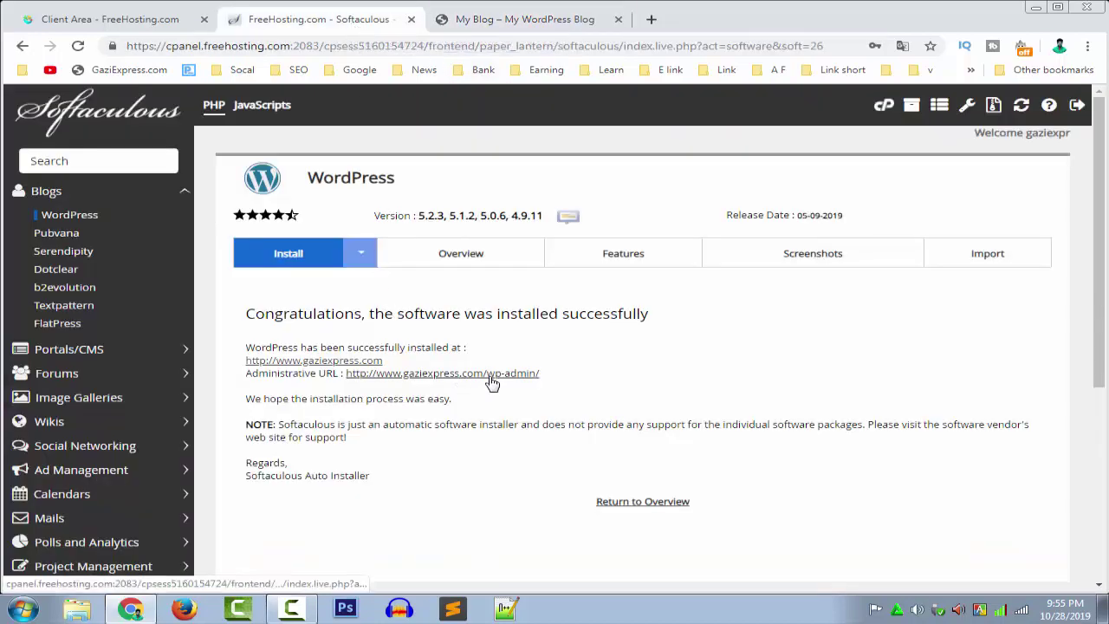
{"action": "left_click", "coordinate": [529, 375]}
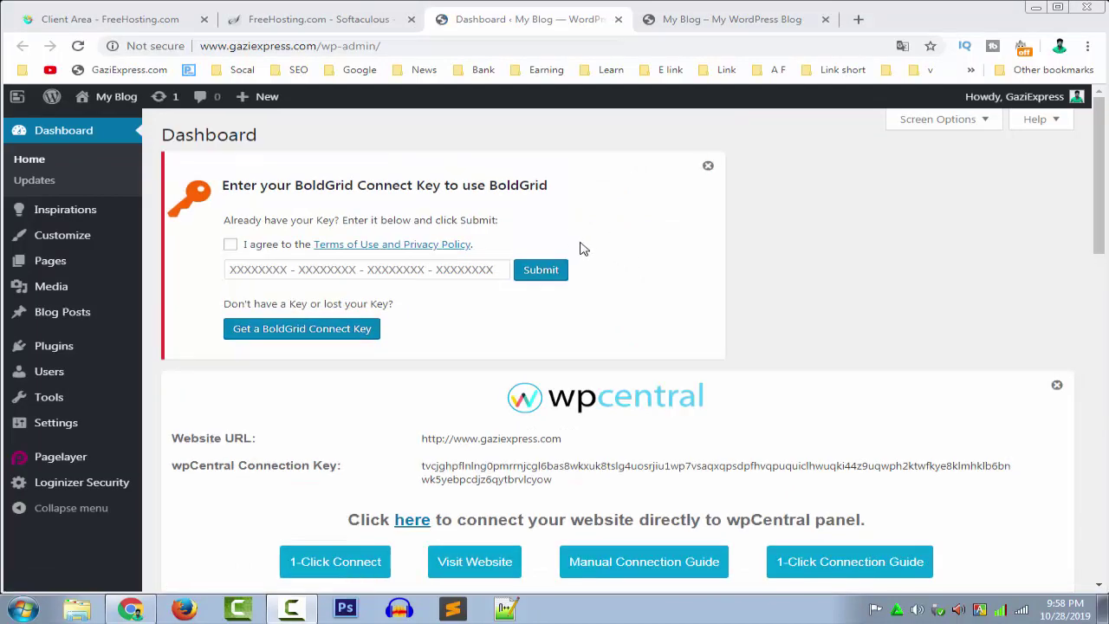
{"action": "left_click", "coordinate": [708, 166]}
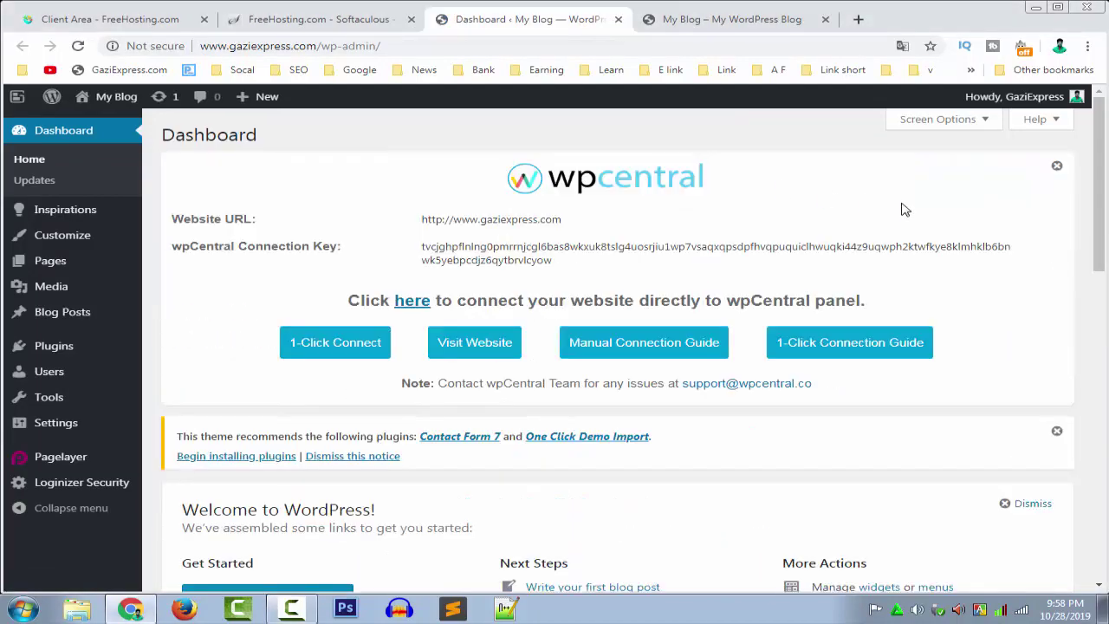
{"action": "left_click", "coordinate": [1057, 166]}
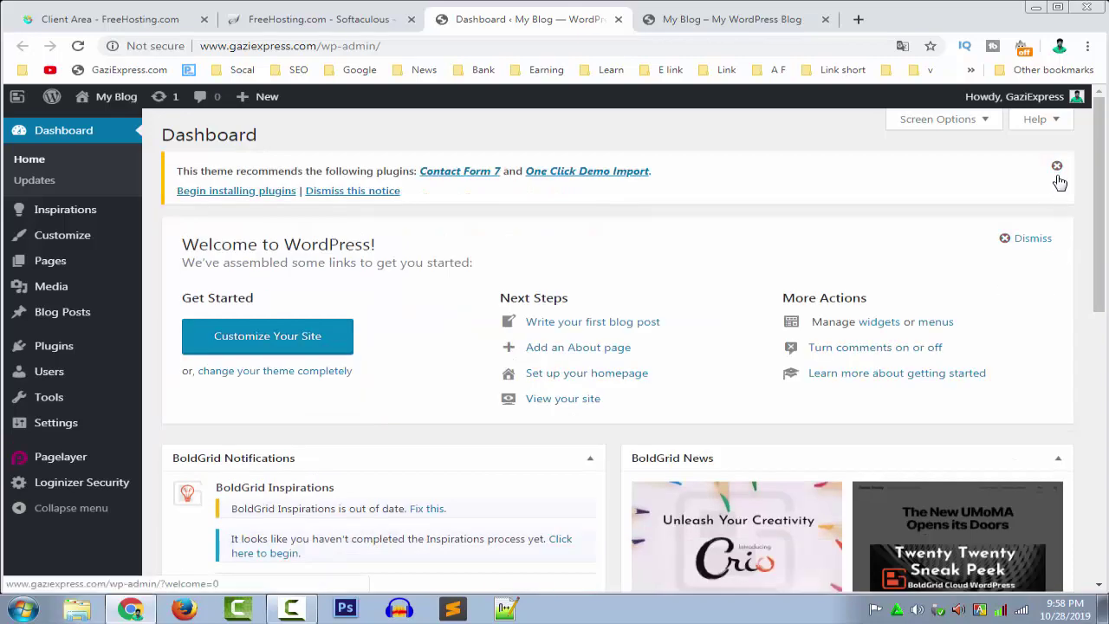
{"action": "left_click", "coordinate": [1057, 166]}
{"action": "left_click", "coordinate": [1035, 185]}
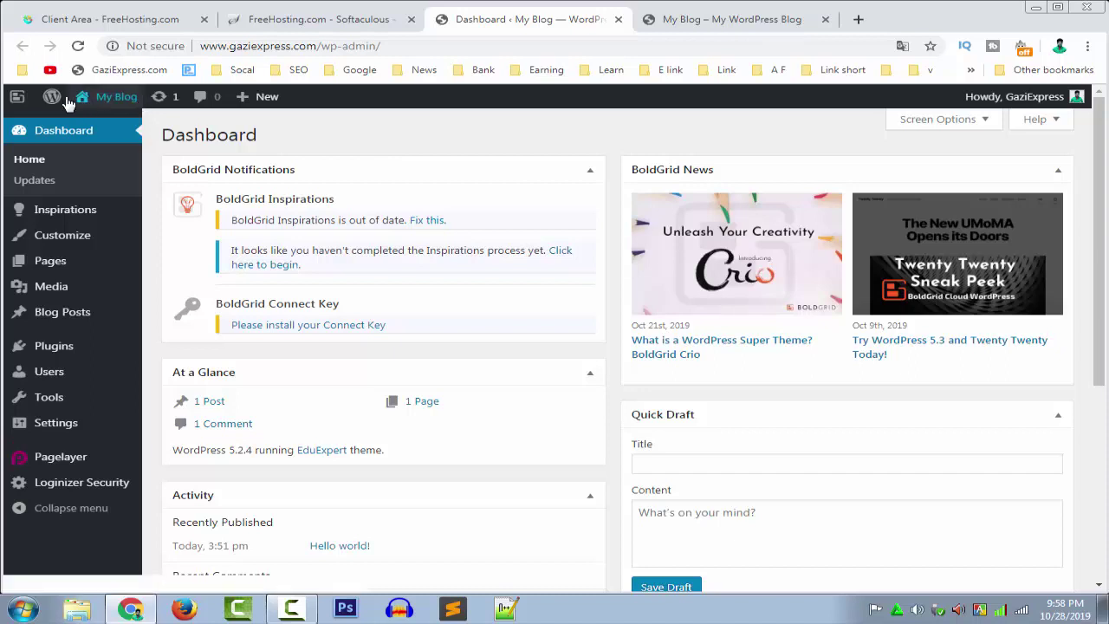
{"action": "left_click", "coordinate": [728, 24]}
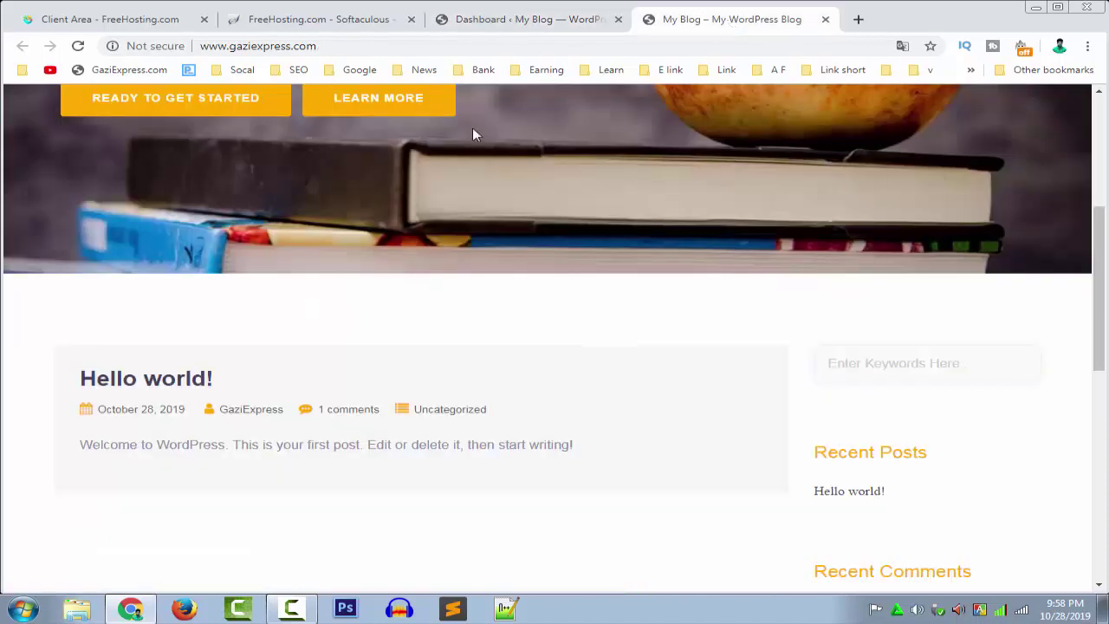
{"action": "left_click", "coordinate": [340, 48]}
{"action": "left_click", "coordinate": [346, 47]}
{"action": "type", "text": "/"}
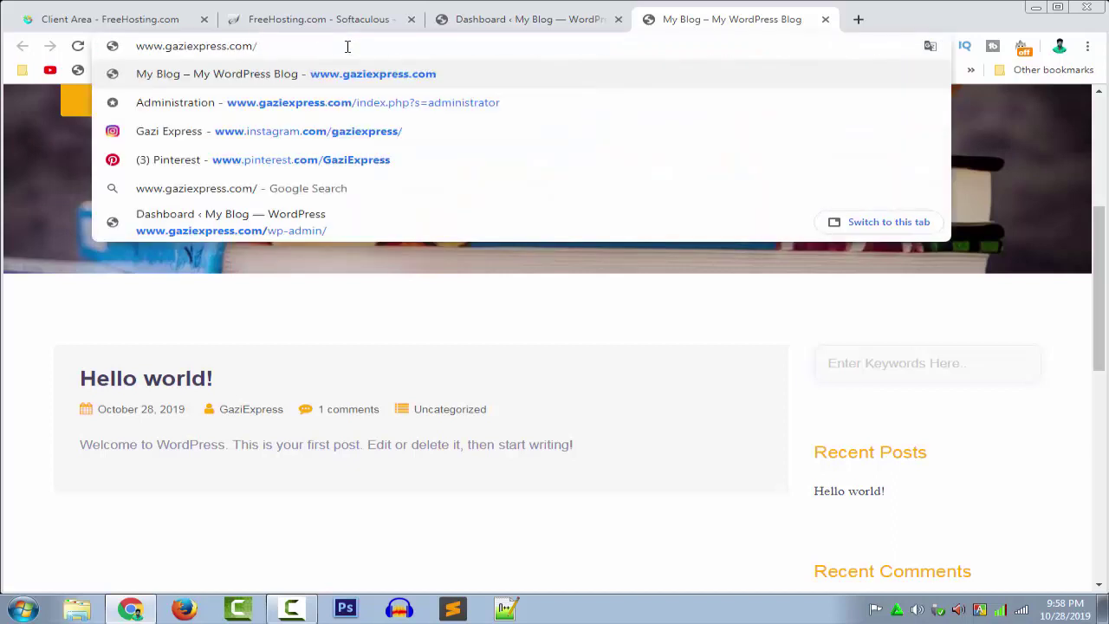
{"action": "type", "text": "wp"}
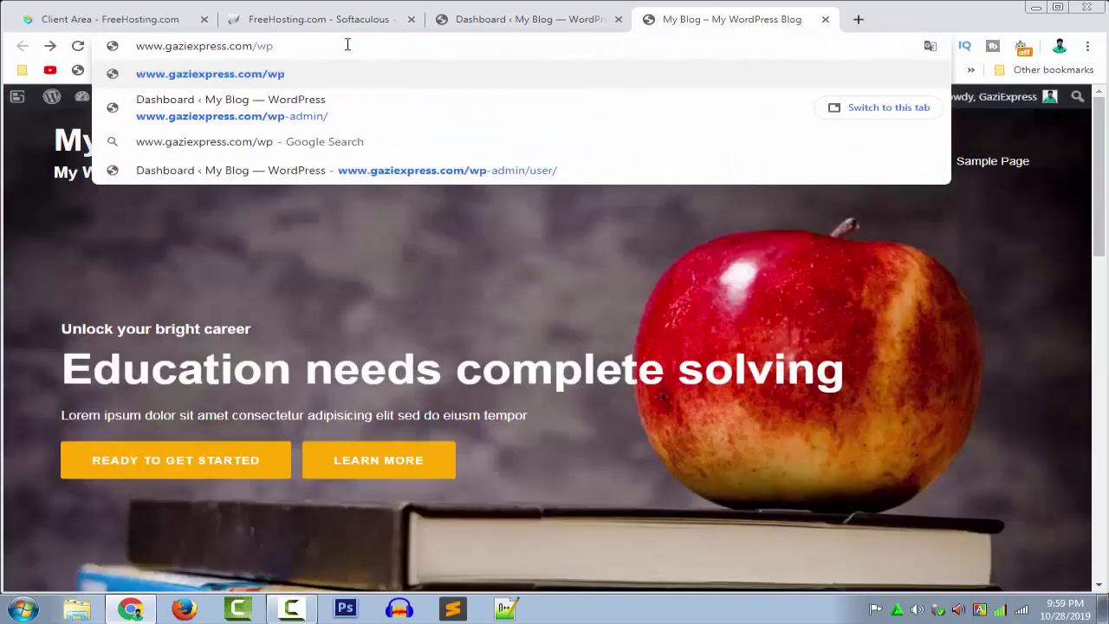
{"action": "type", "text": "-admin"}
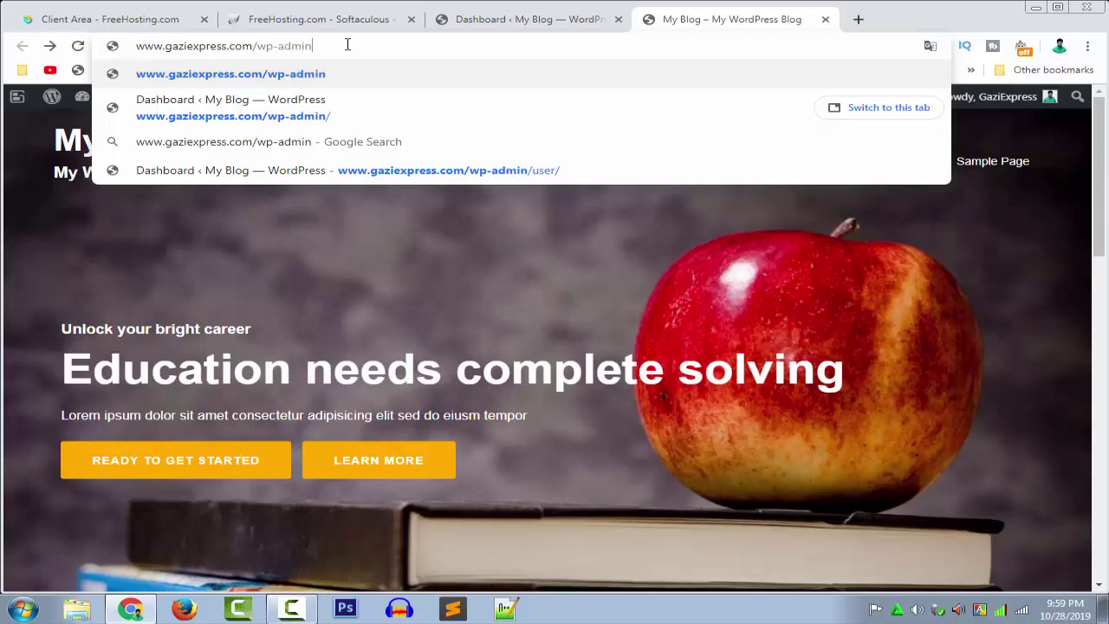
{"action": "key", "text": "Return"}
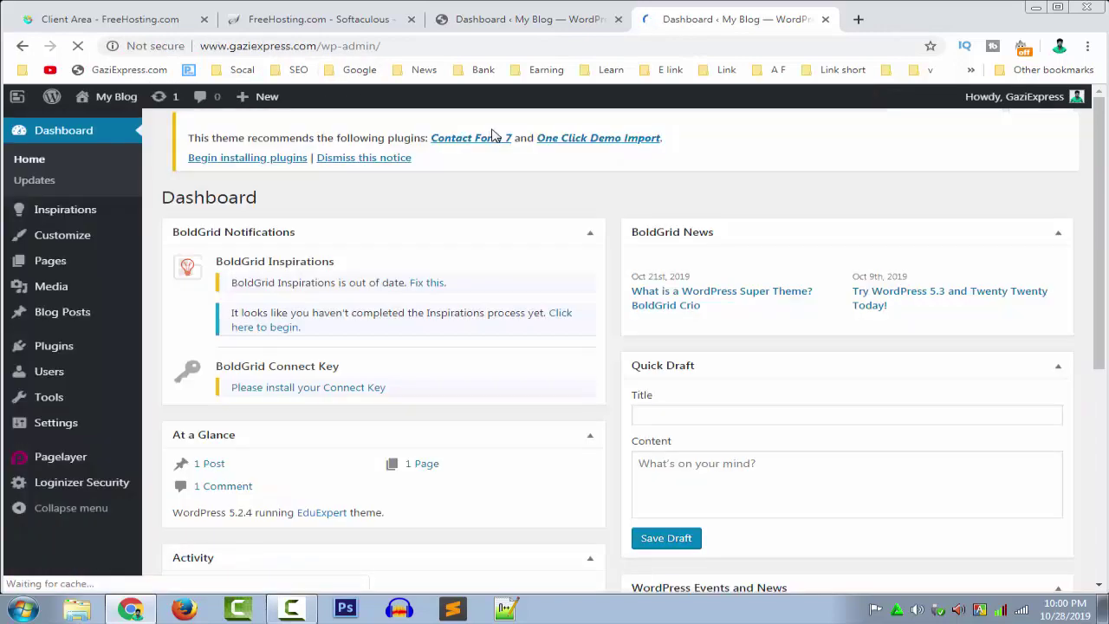
Close the duplicate dashboard tab and stay on the original WordPress dashboard.
{"action": "left_click", "coordinate": [520, 19]}
{"action": "left_click", "coordinate": [671, 19]}
{"action": "left_click", "coordinate": [594, 19]}
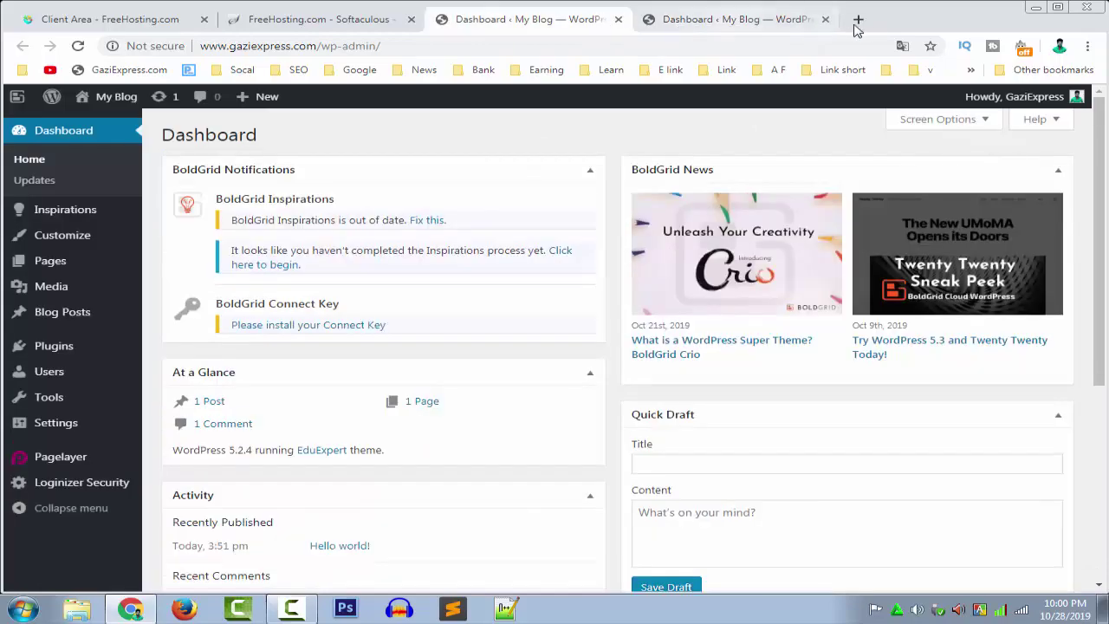
{"action": "left_click", "coordinate": [825, 19]}
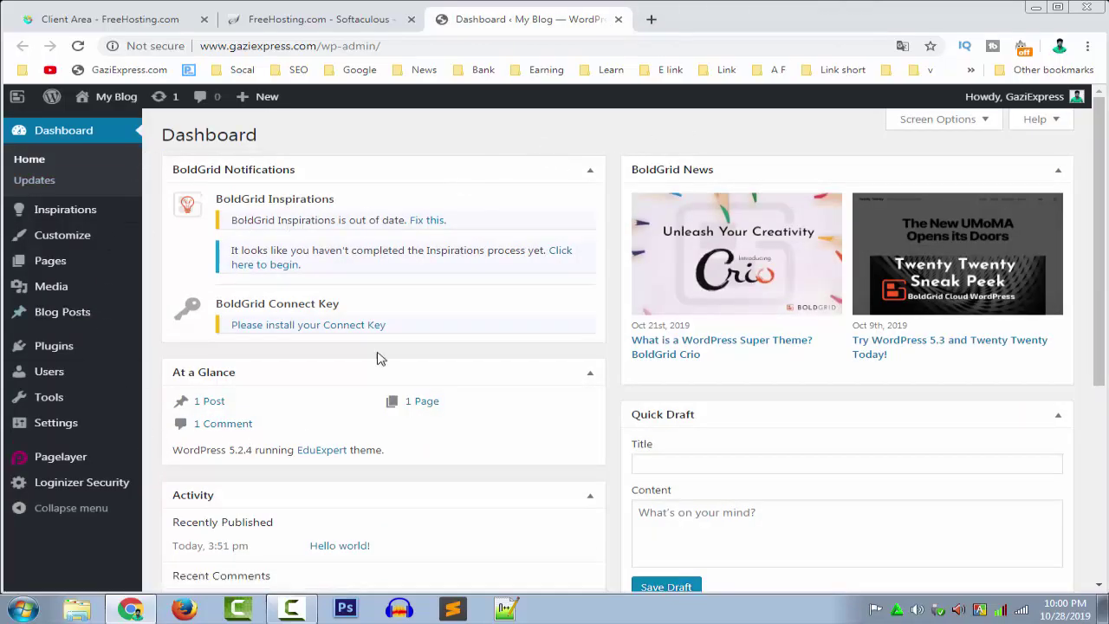
Open the general settings and set the site title to GaziExpress.com.
{"action": "mouse_move", "coordinate": [78, 490]}
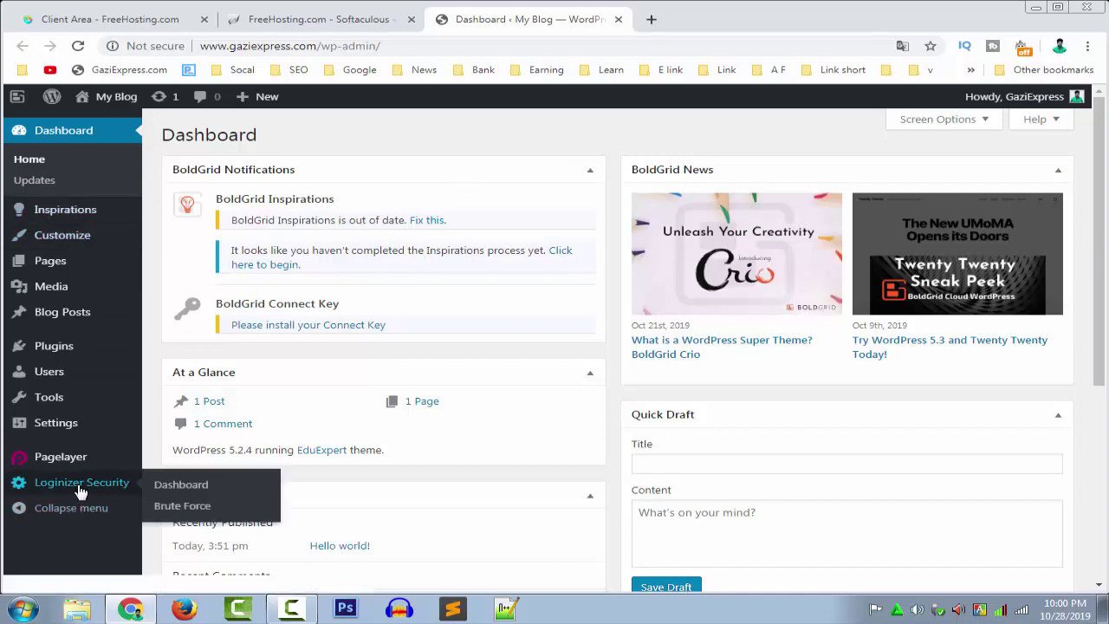
{"action": "left_click", "coordinate": [65, 426]}
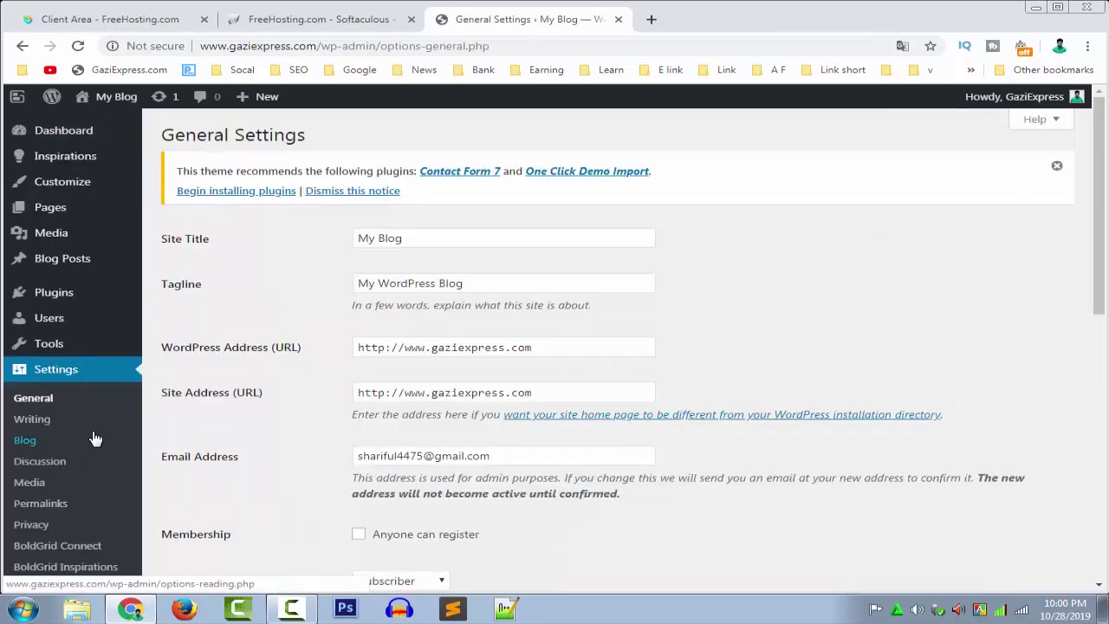
{"action": "mouse_move", "coordinate": [116, 110]}
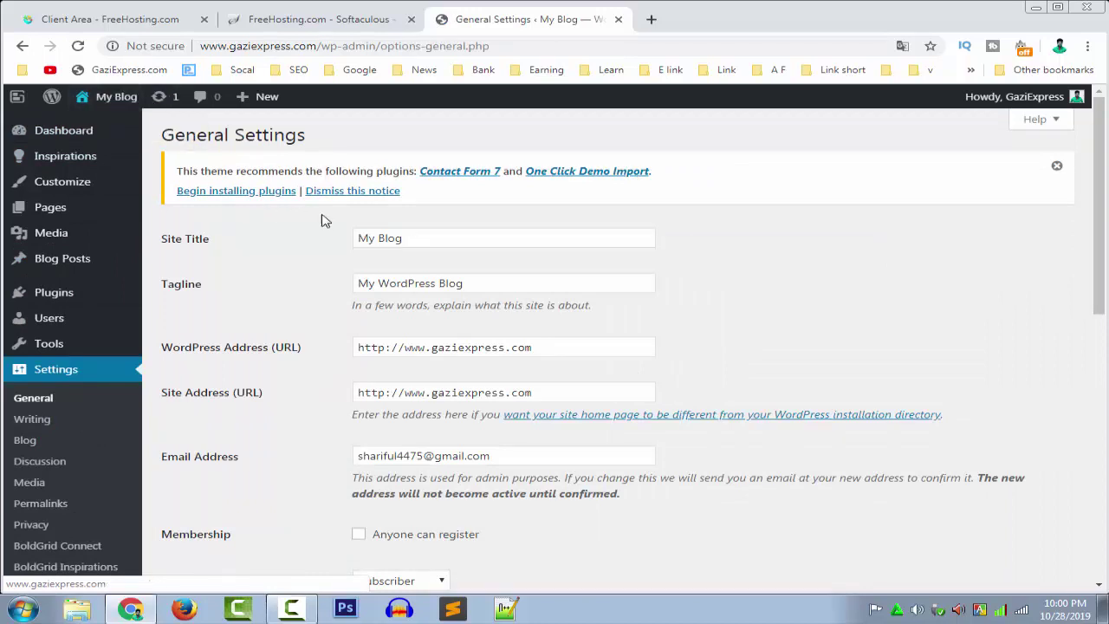
{"action": "left_click_drag", "start_coordinate": [424, 240], "coordinate": [351, 244]}
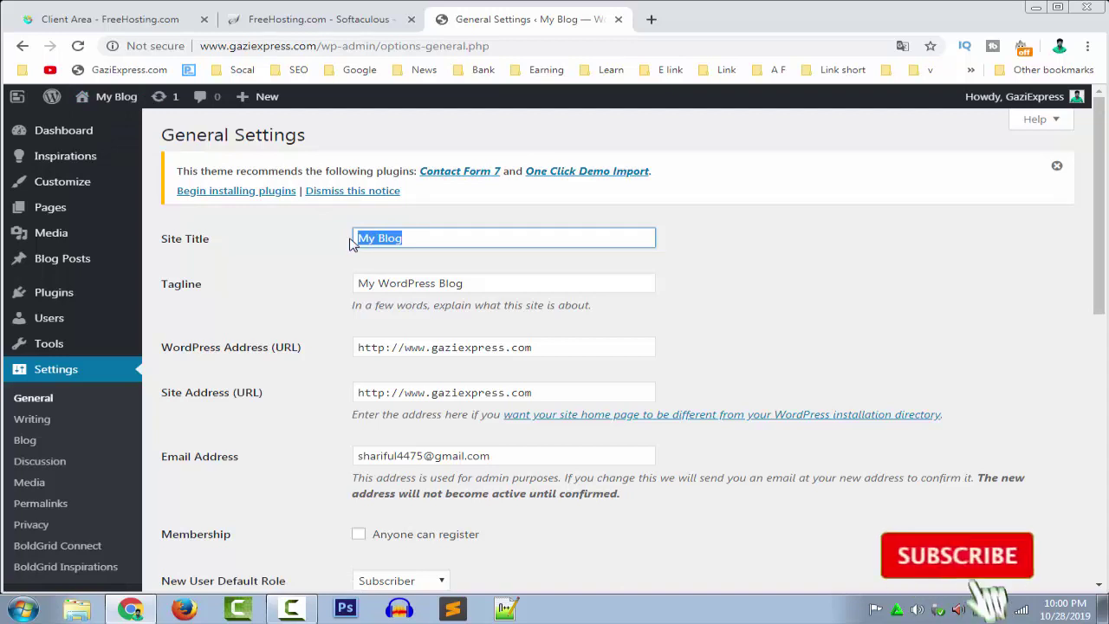
{"action": "type", "text": "Gazi"}
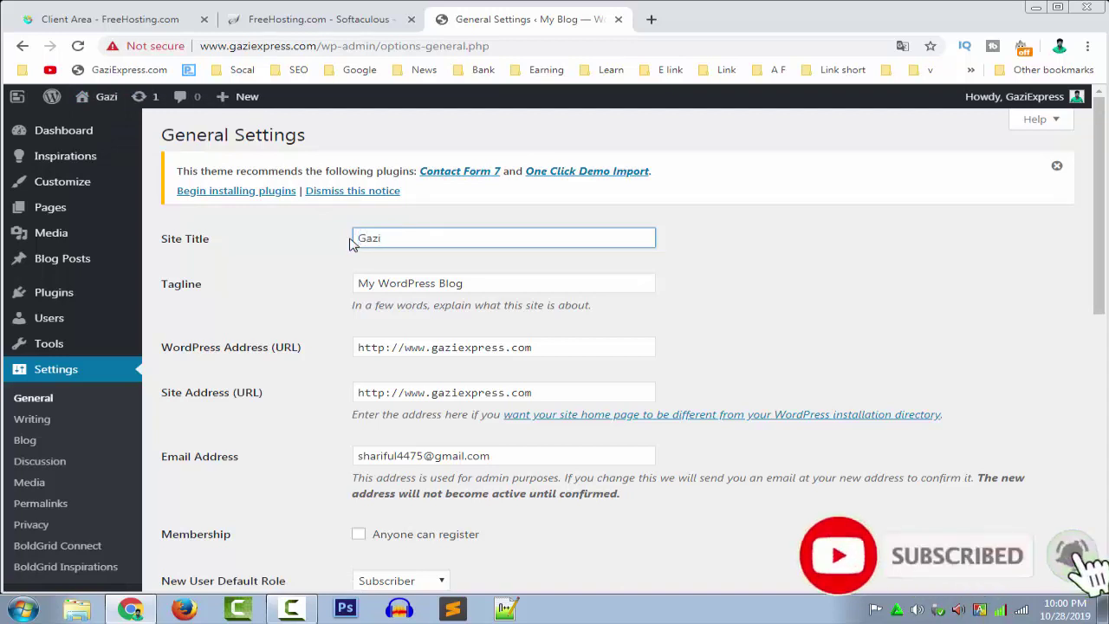
{"action": "type", "text": "Express"}
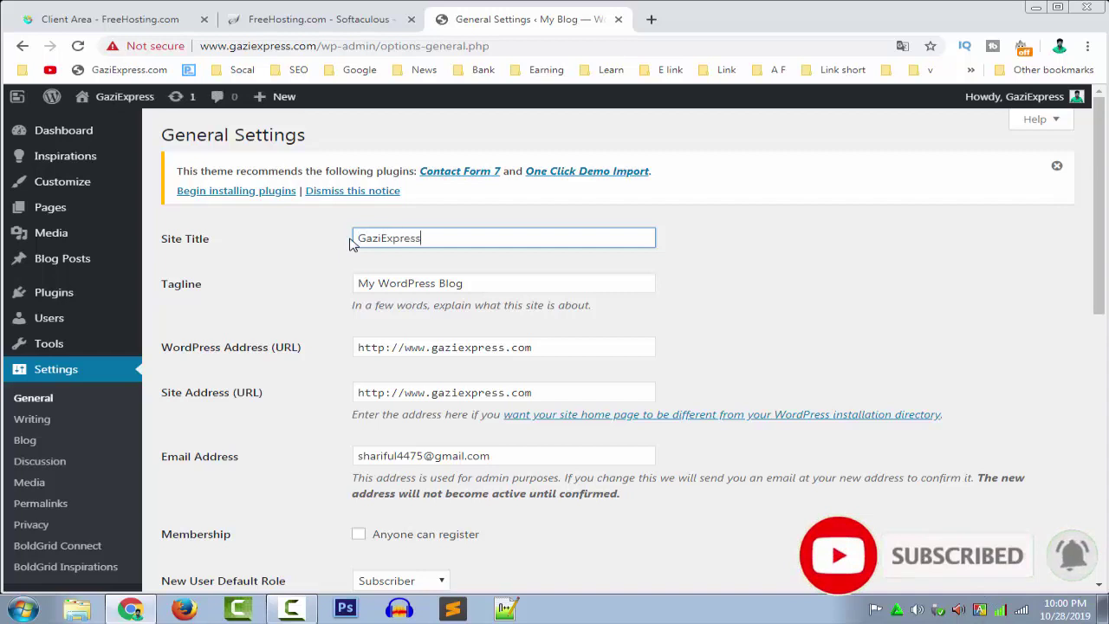
{"action": "type", "text": ".com"}
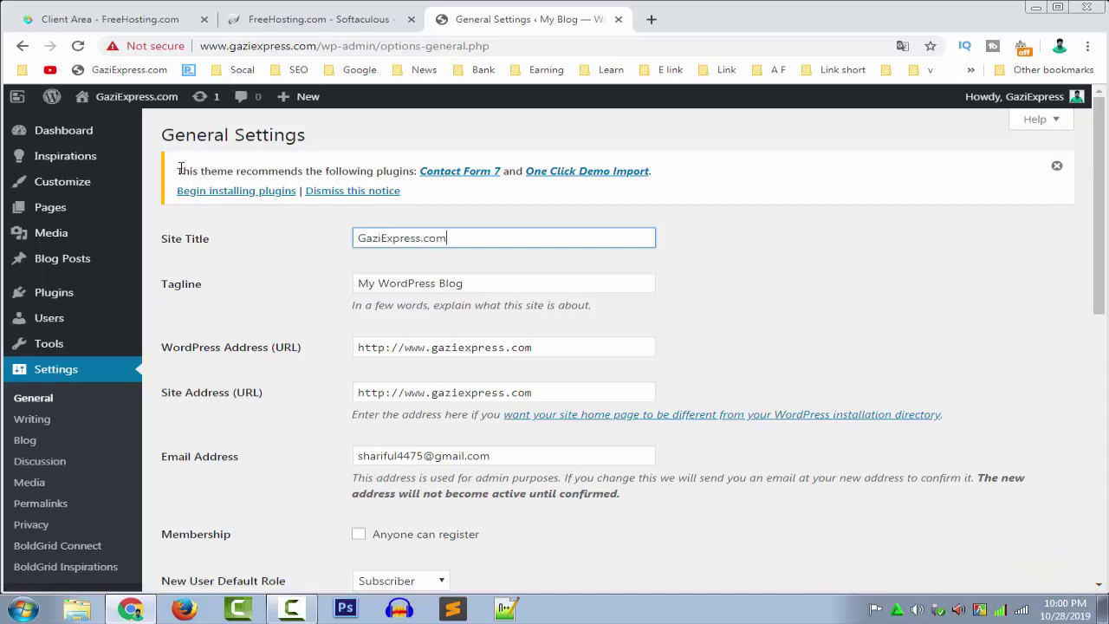
{"action": "mouse_move", "coordinate": [124, 104]}
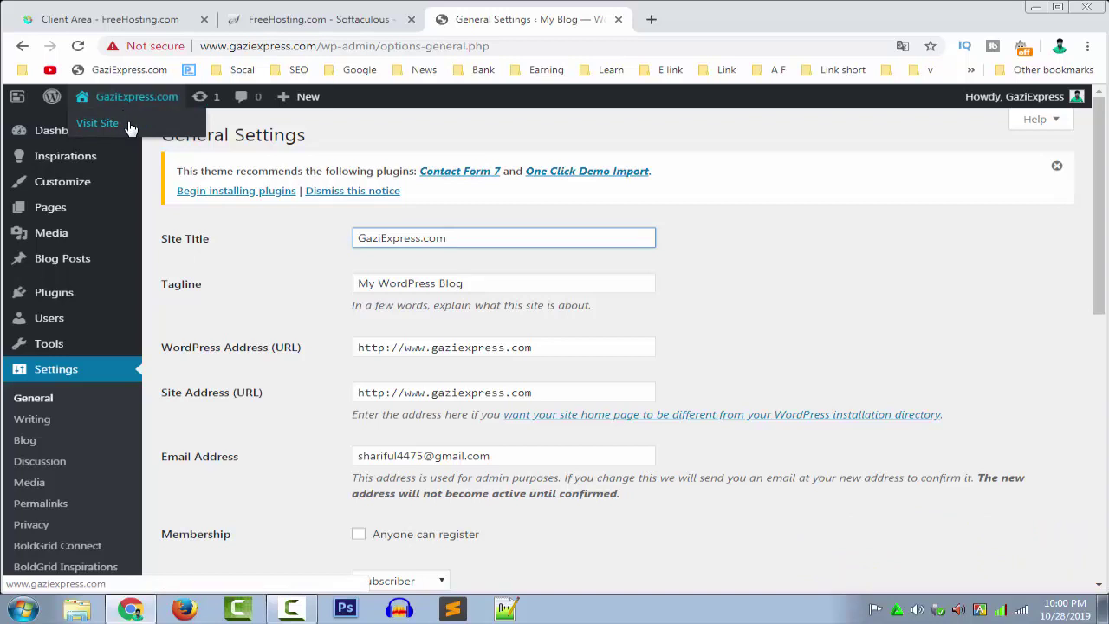
Set the site's tagline to Most Popular Blog.
{"action": "left_click_drag", "start_coordinate": [477, 285], "coordinate": [355, 284]}
{"action": "left_click", "coordinate": [425, 283]}
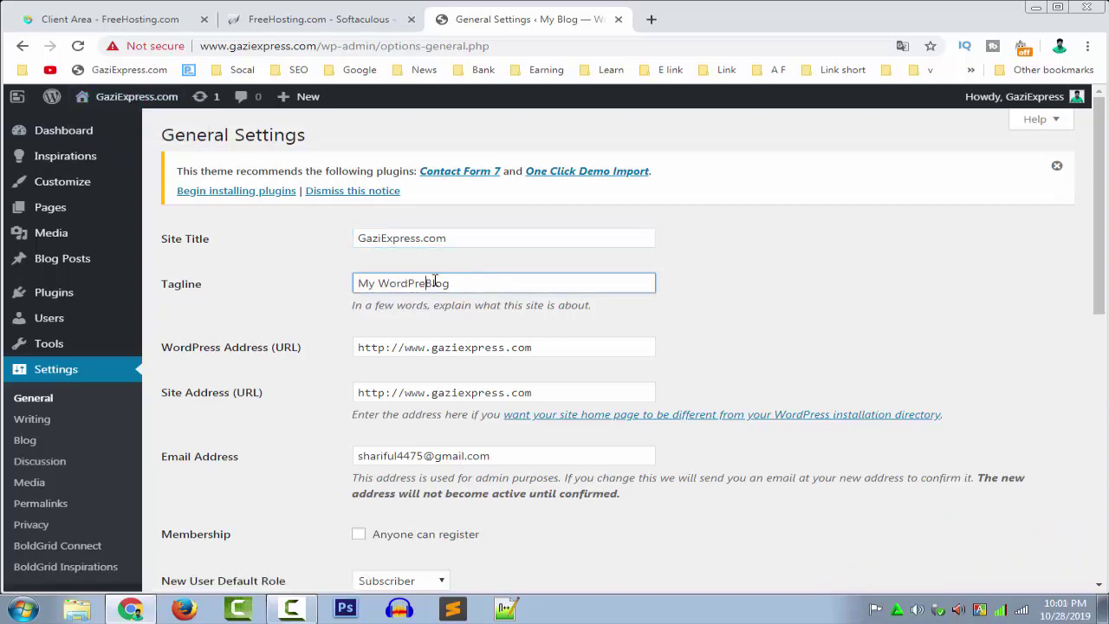
{"action": "key", "text": "BackSpace"}
{"action": "key", "text": "BackSpace"}
{"action": "key", "text": "BackSpace"}
{"action": "key", "text": "BackSpace"}
{"action": "key", "text": "BackSpace"}
{"action": "key", "text": "BackSpace"}
{"action": "key", "text": "BackSpace"}
{"action": "key", "text": "BackSpace"}
{"action": "key", "text": "BackSpace"}
{"action": "key", "text": "BackSpace"}
{"action": "type", "text": "Most Popular"}
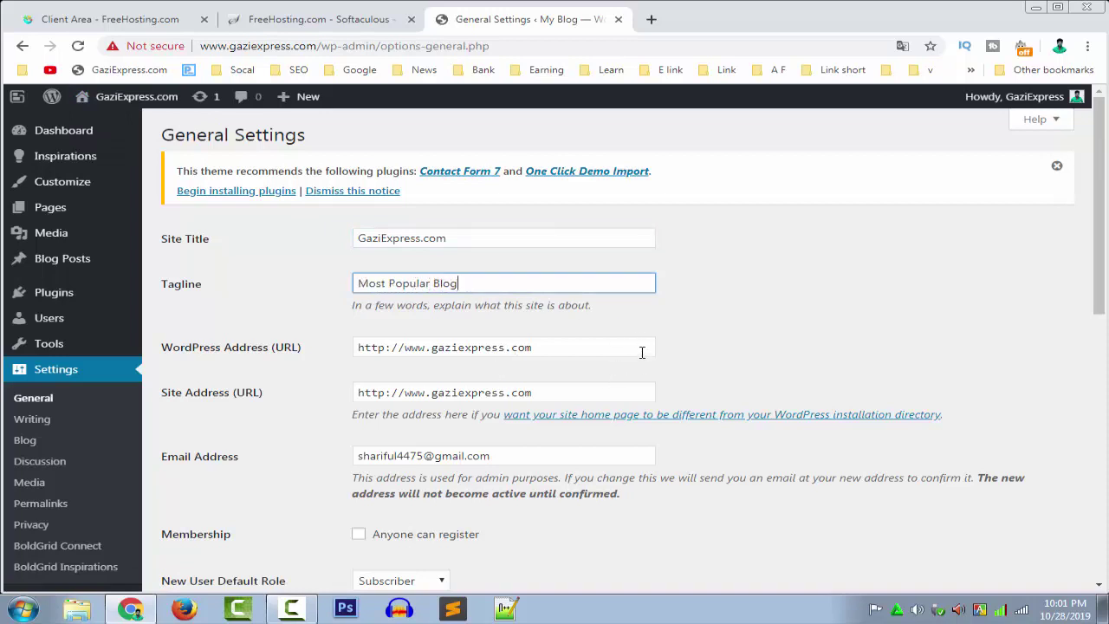
{"action": "key", "text": "End"}
Allow anyone to register as a member and set the new user default role to Author.
{"action": "left_click_drag", "start_coordinate": [1102, 265], "coordinate": [1106, 327]}
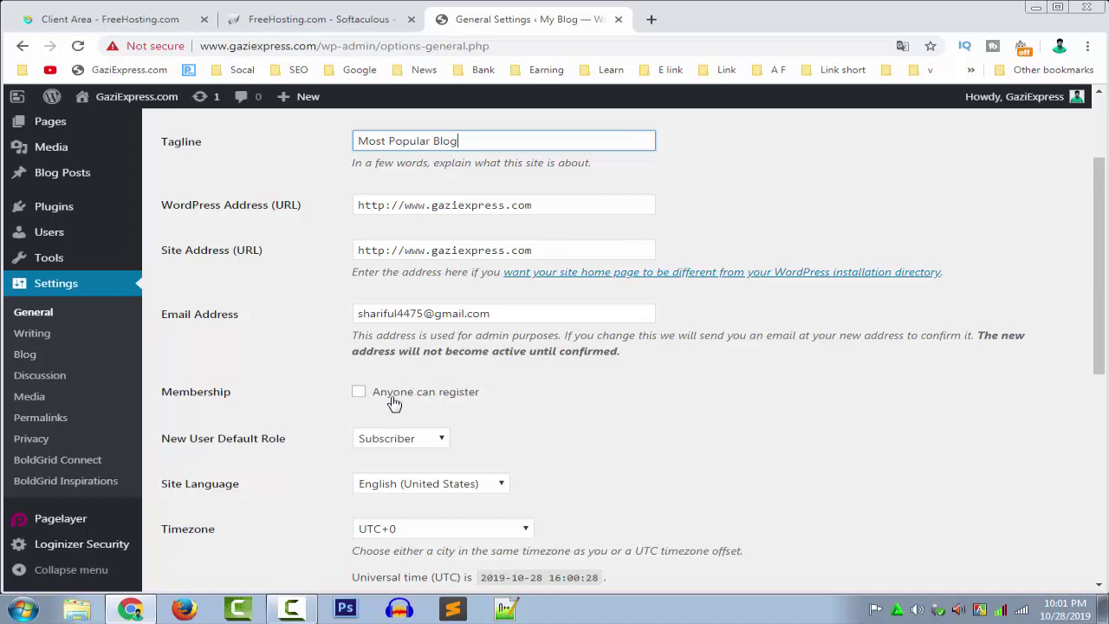
{"action": "left_click", "coordinate": [364, 394]}
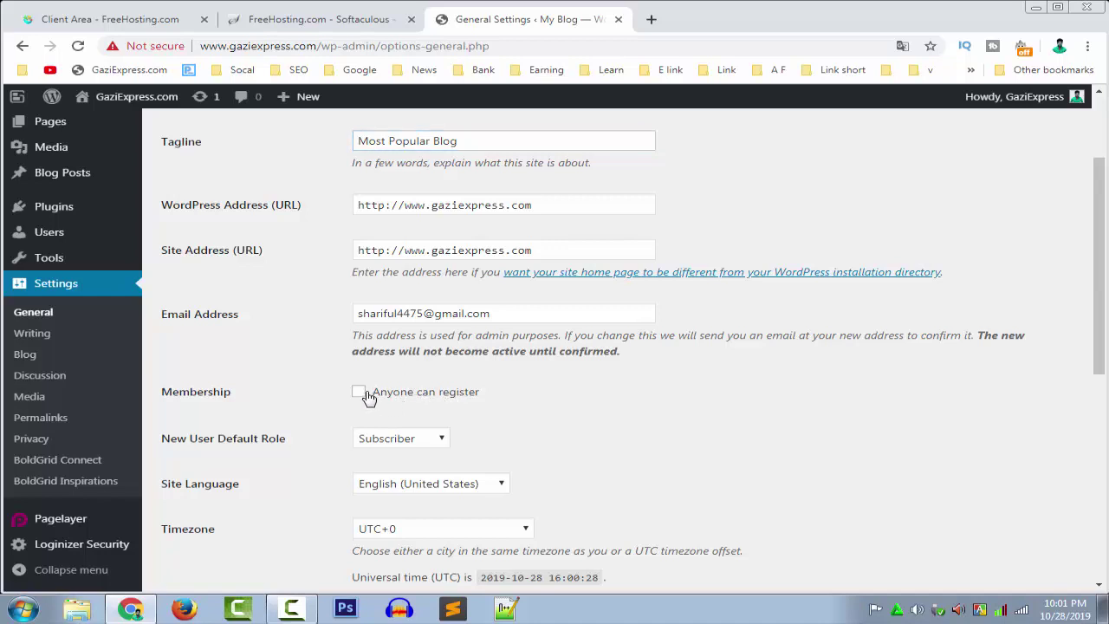
{"action": "left_click", "coordinate": [421, 438]}
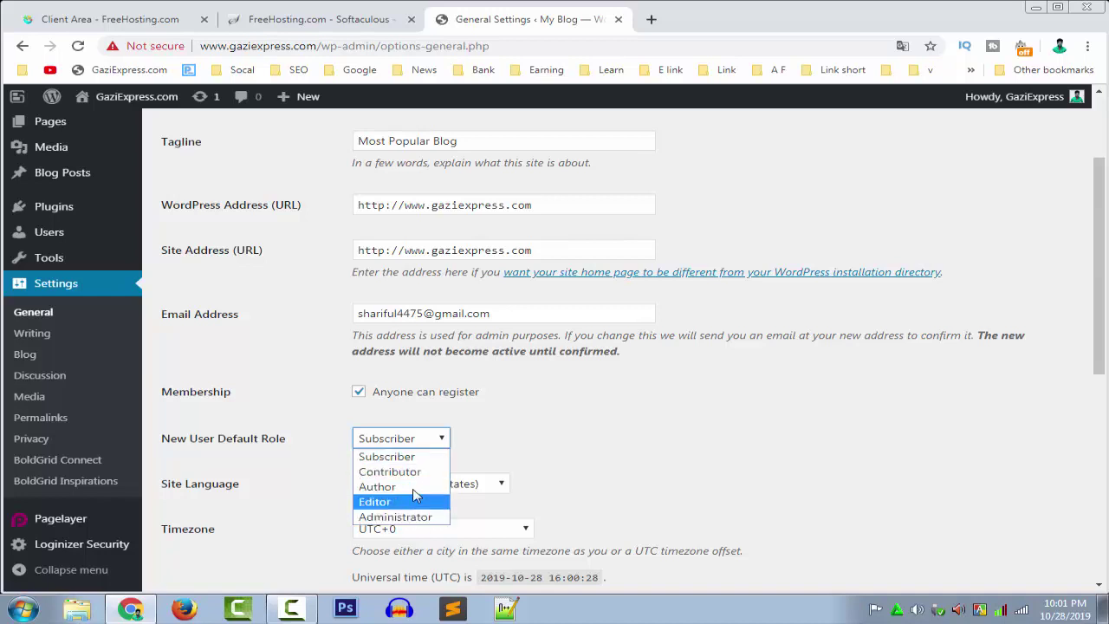
{"action": "left_click", "coordinate": [508, 461]}
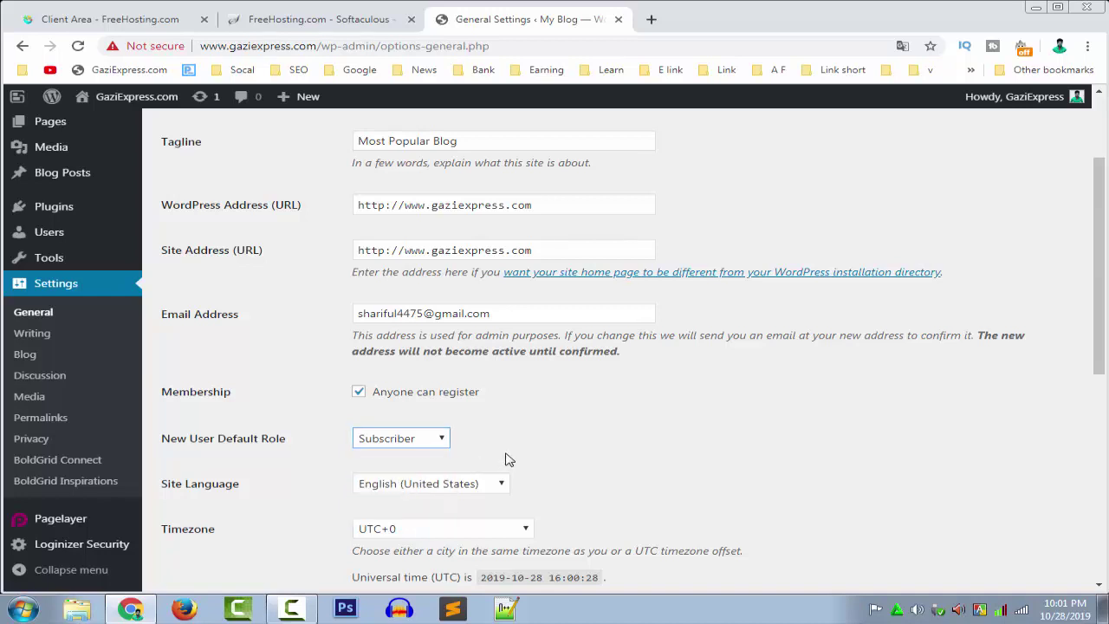
{"action": "left_click", "coordinate": [429, 444]}
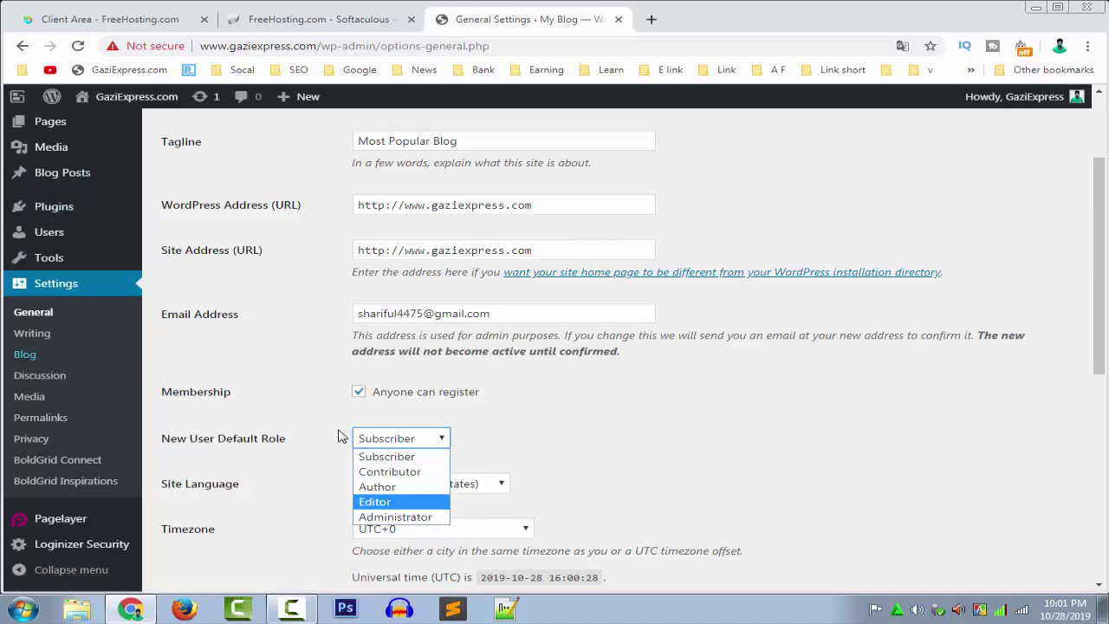
{"action": "left_click", "coordinate": [585, 443]}
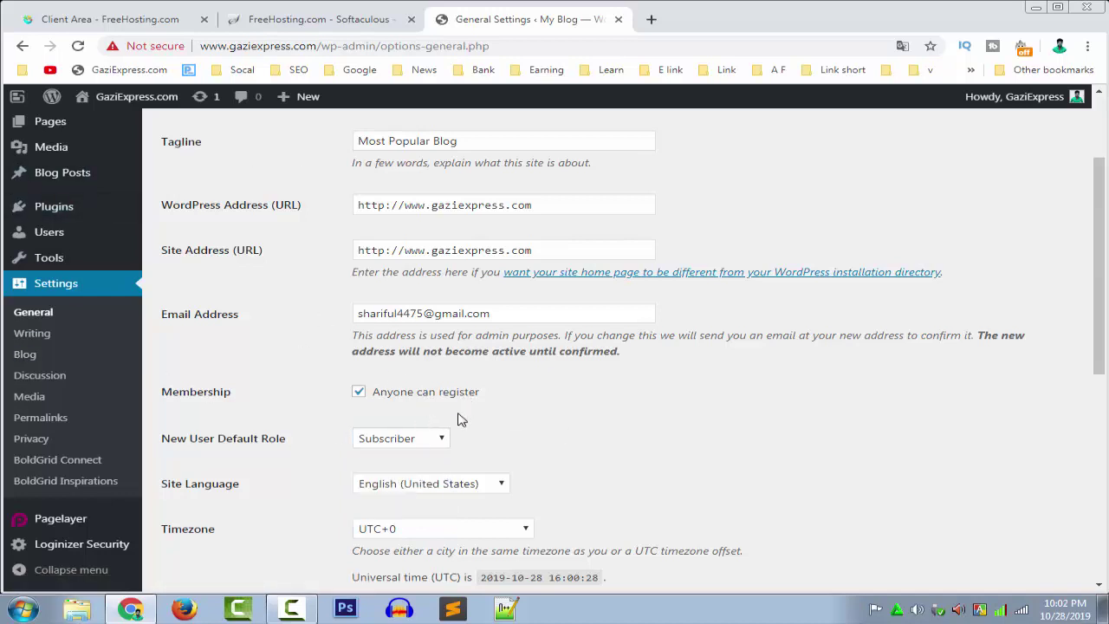
{"action": "left_click", "coordinate": [432, 440]}
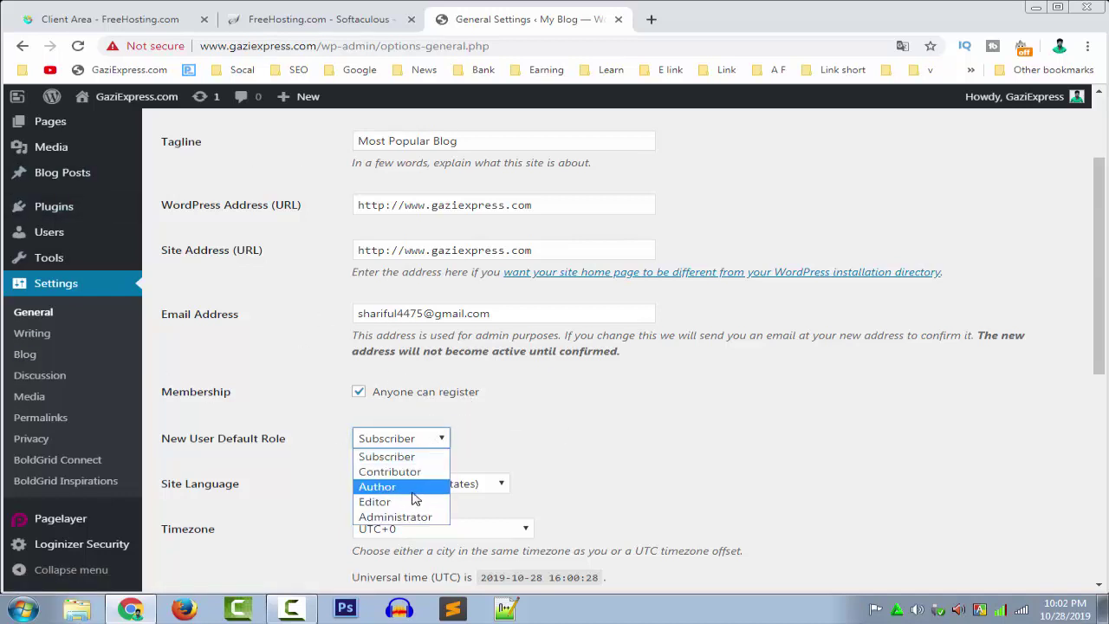
{"action": "left_click", "coordinate": [413, 493]}
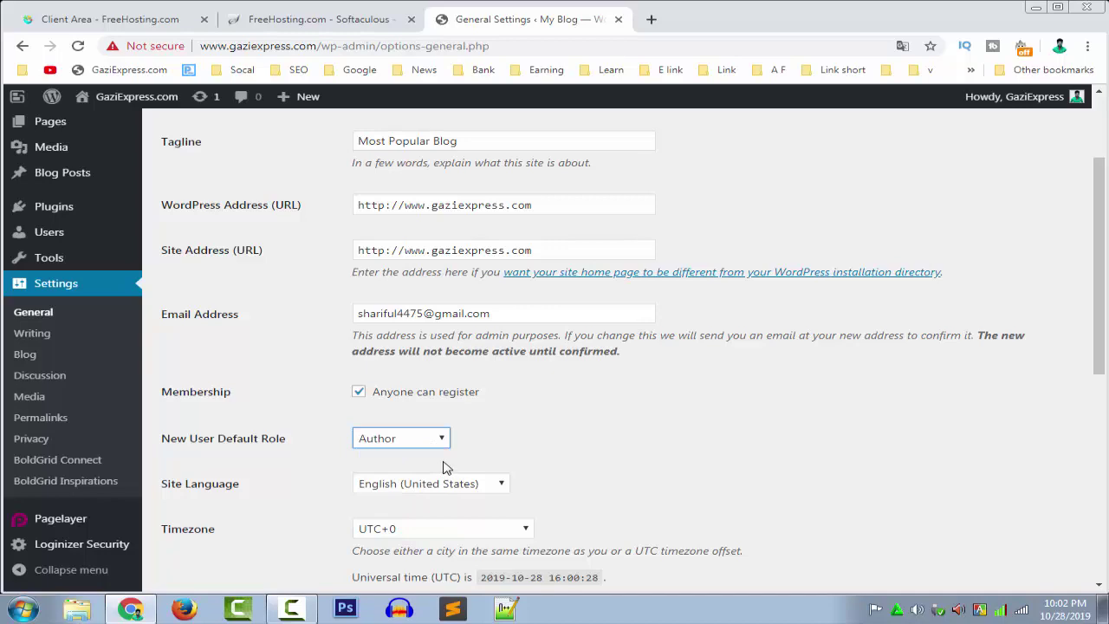
Keep the existing date and time formats and save the general settings.
{"action": "scroll", "coordinate": [445, 468], "scroll_direction": "down", "scroll_amount": 5}
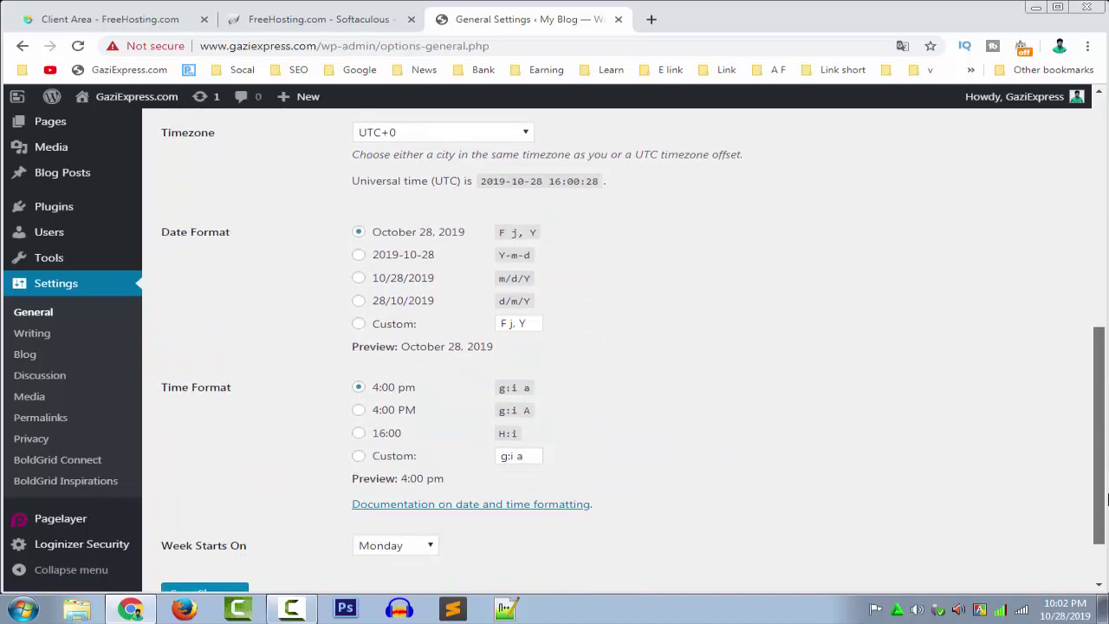
{"action": "scroll", "coordinate": [1108, 499], "scroll_direction": "down", "scroll_amount": 1}
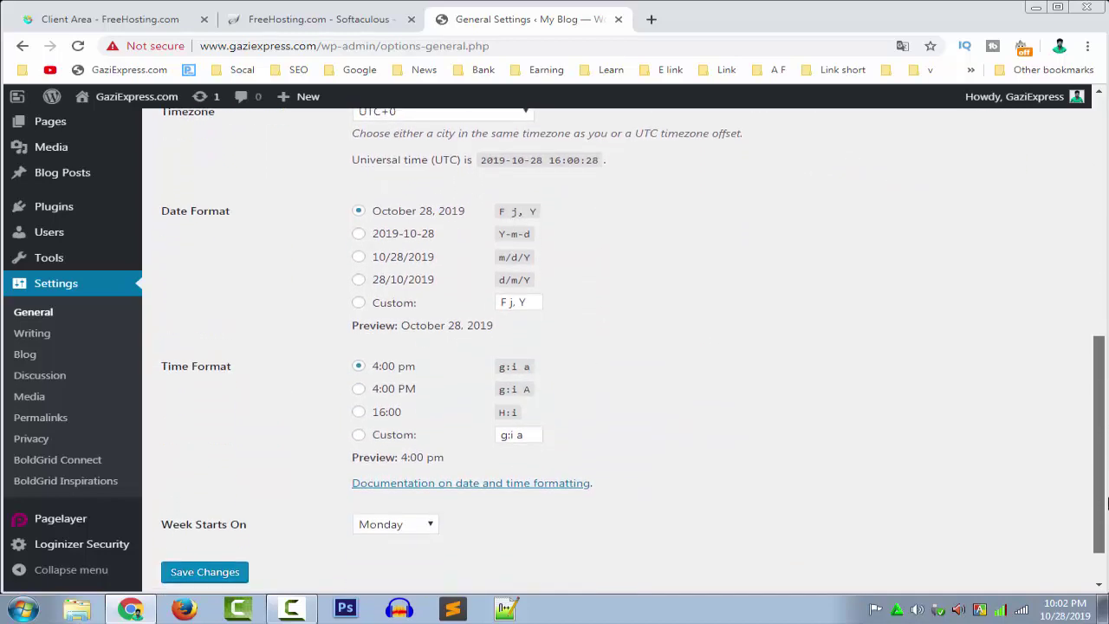
{"action": "left_click", "coordinate": [220, 562]}
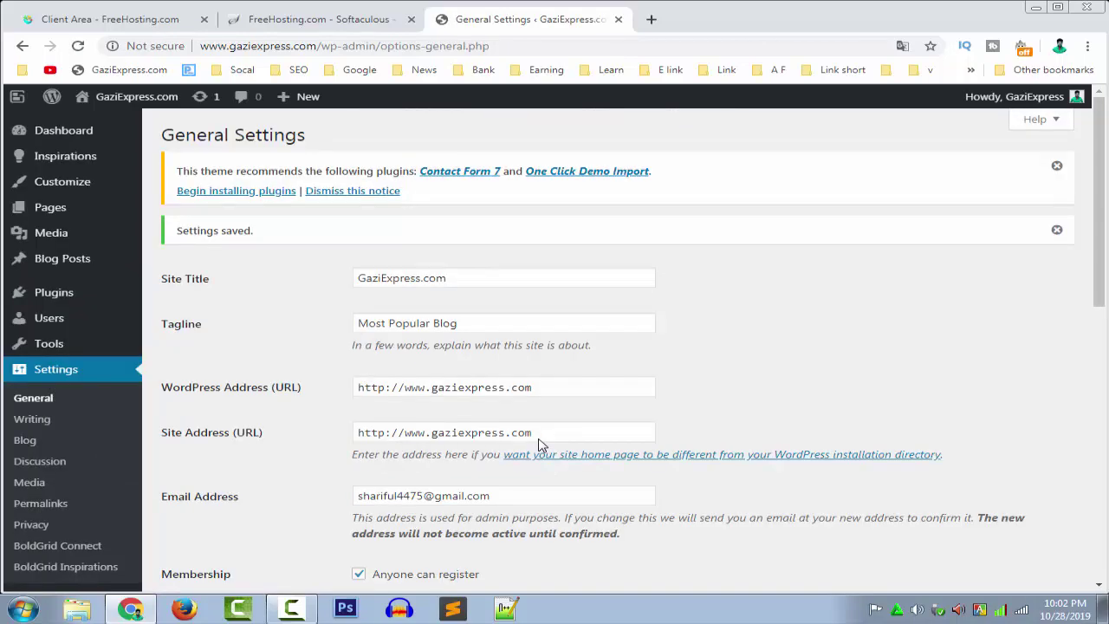
Set the site's permalink structure to Post name and save the permalink settings.
{"action": "left_click", "coordinate": [25, 440]}
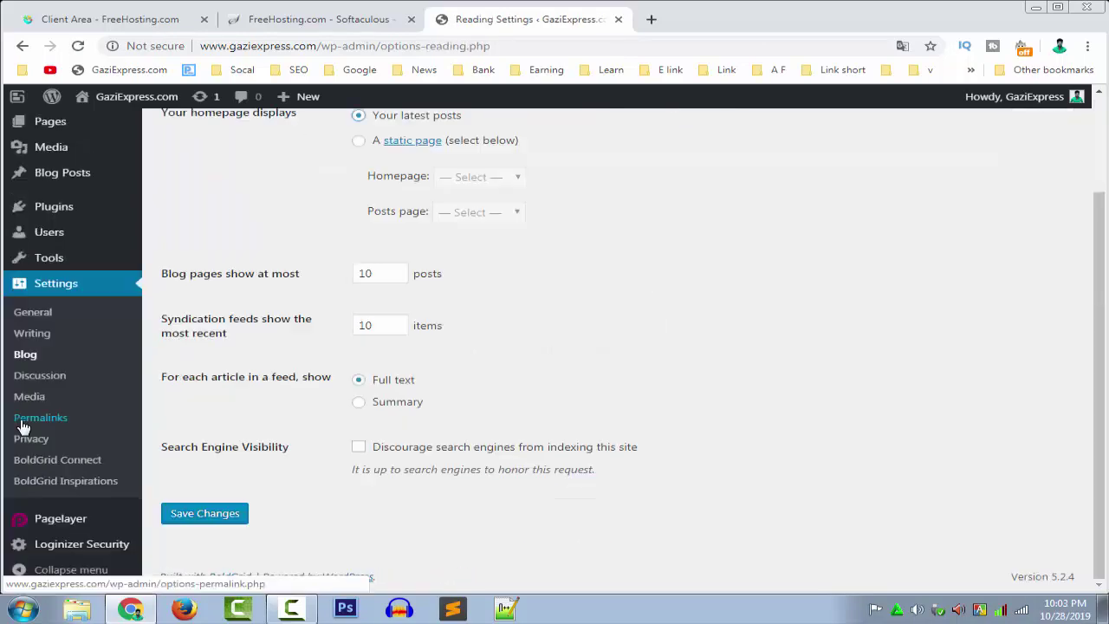
{"action": "left_click", "coordinate": [74, 424]}
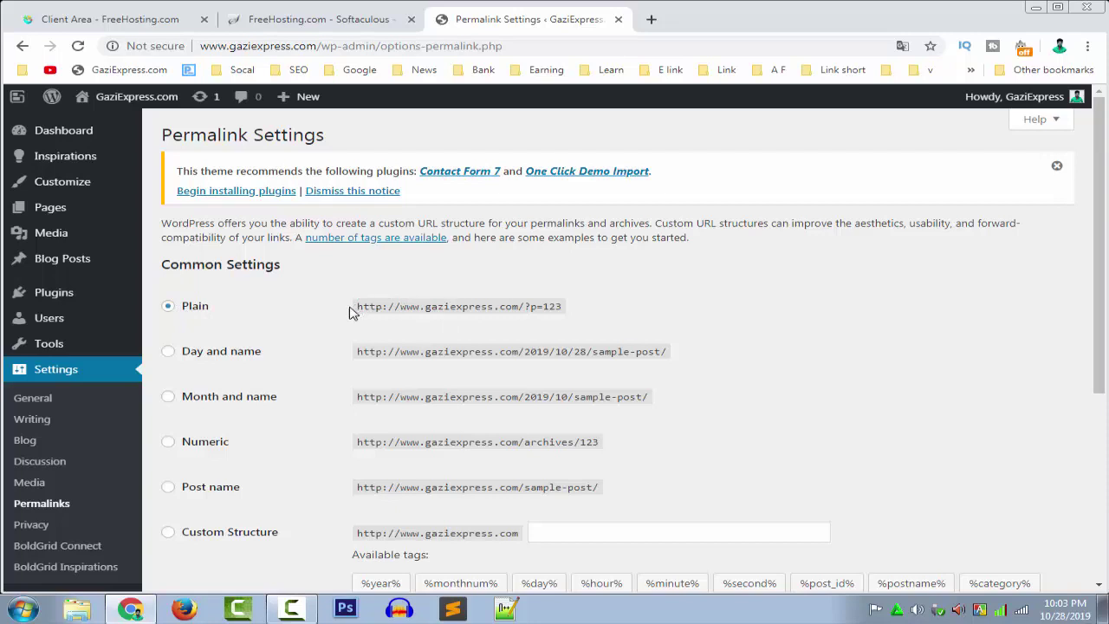
{"action": "left_click_drag", "start_coordinate": [359, 307], "coordinate": [563, 312]}
{"action": "left_click", "coordinate": [448, 364]}
{"action": "scroll", "coordinate": [598, 473], "scroll_direction": "down", "scroll_amount": 2}
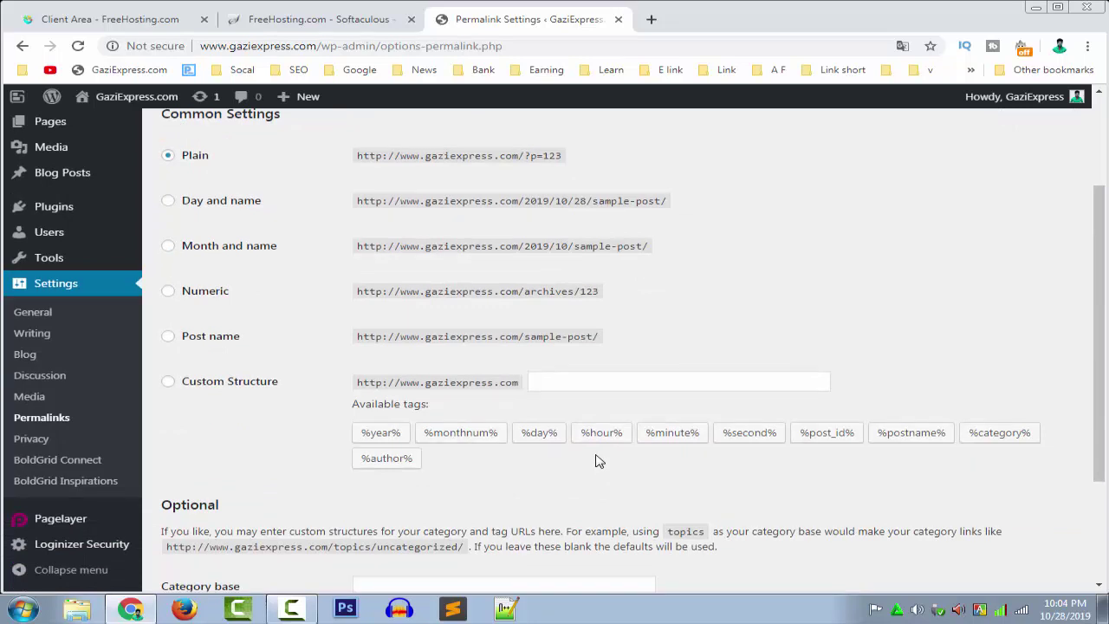
{"action": "left_click", "coordinate": [170, 338]}
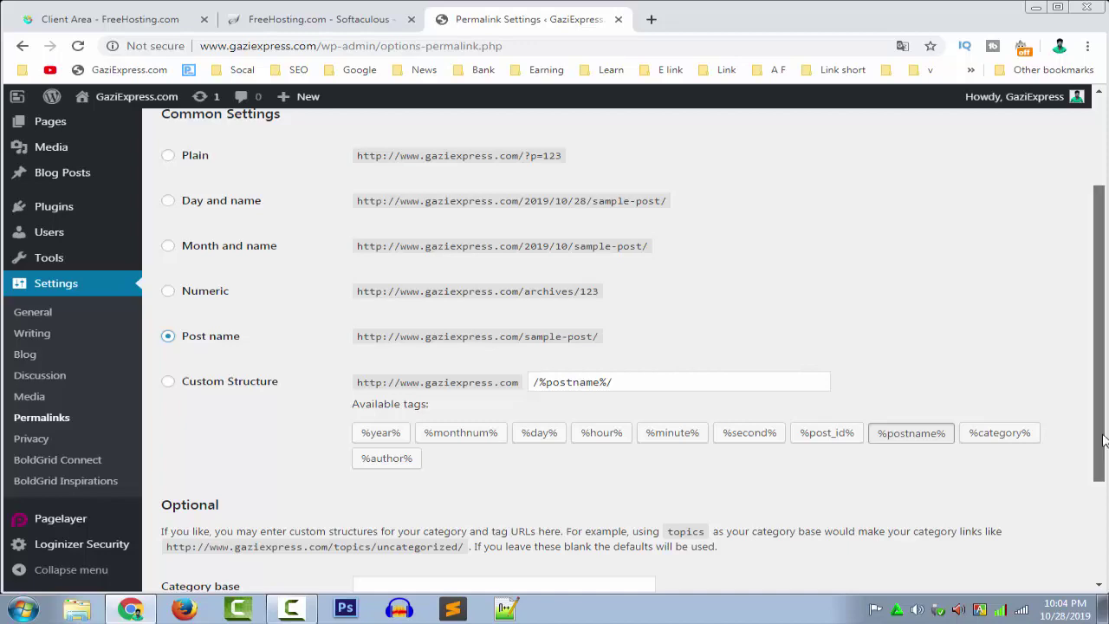
{"action": "scroll", "coordinate": [555, 452], "scroll_direction": "down", "scroll_amount": 2}
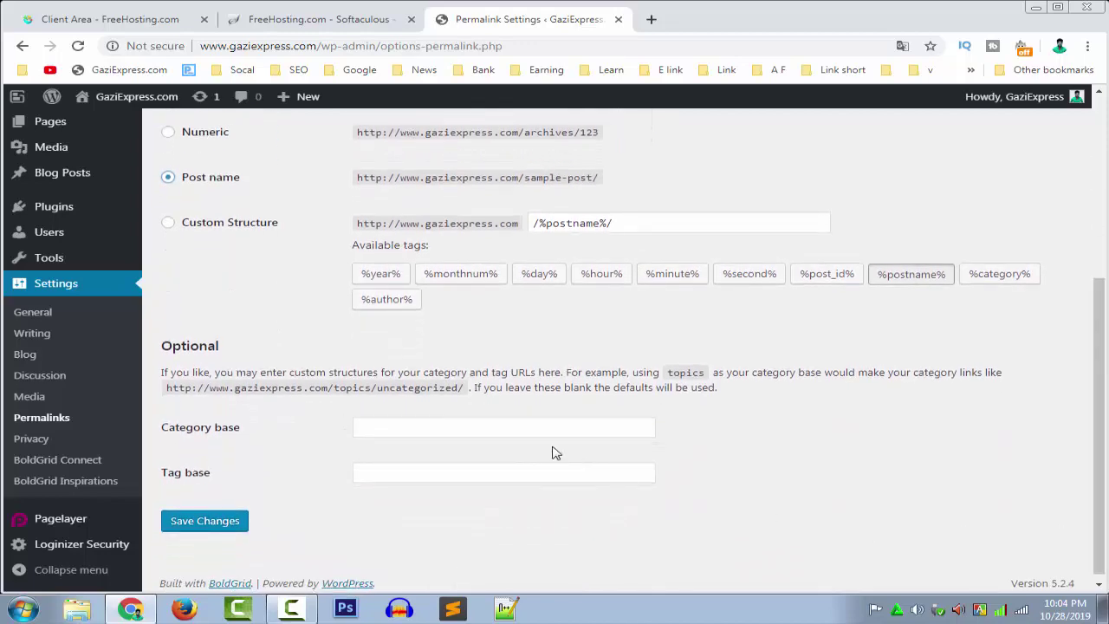
{"action": "left_click", "coordinate": [204, 520]}
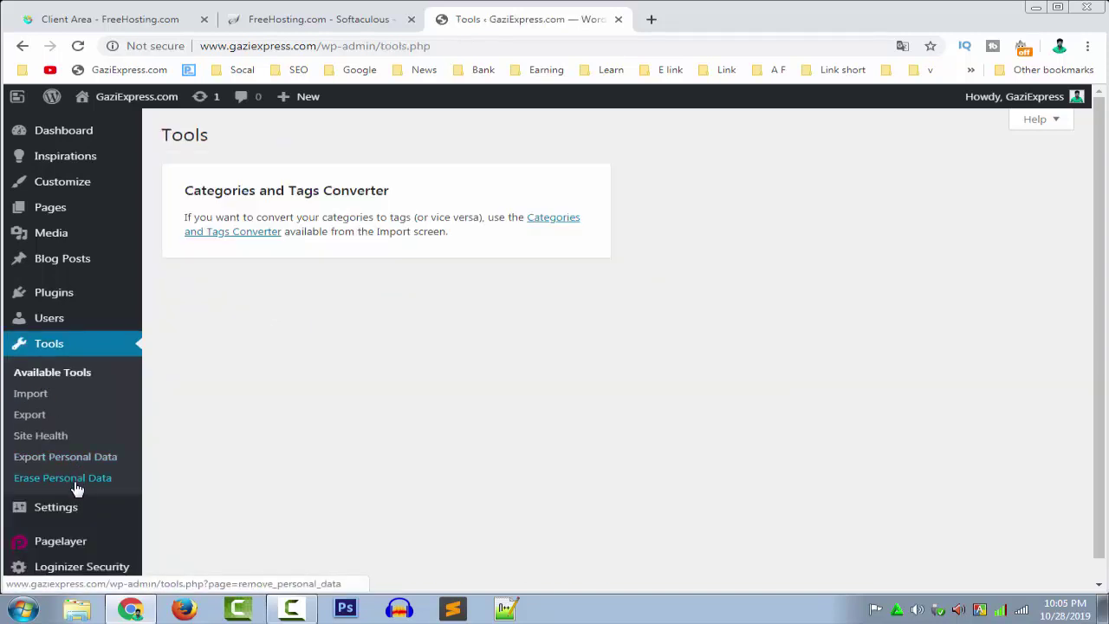
Open the list of all site users.
{"action": "mouse_move", "coordinate": [46, 319]}
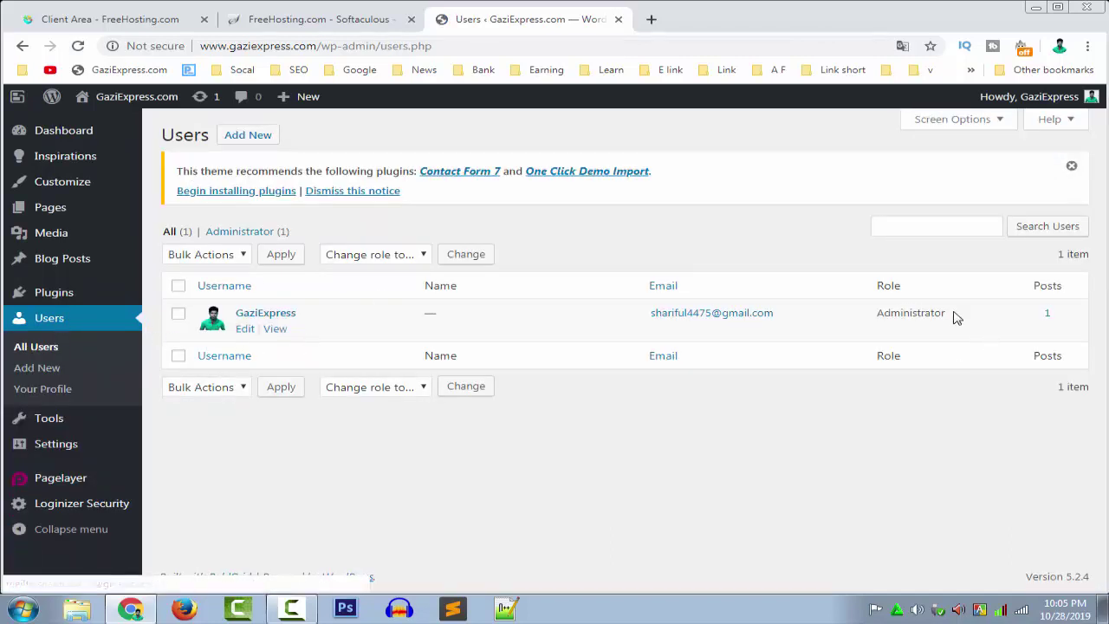
{"action": "left_click_drag", "start_coordinate": [950, 317], "coordinate": [876, 319]}
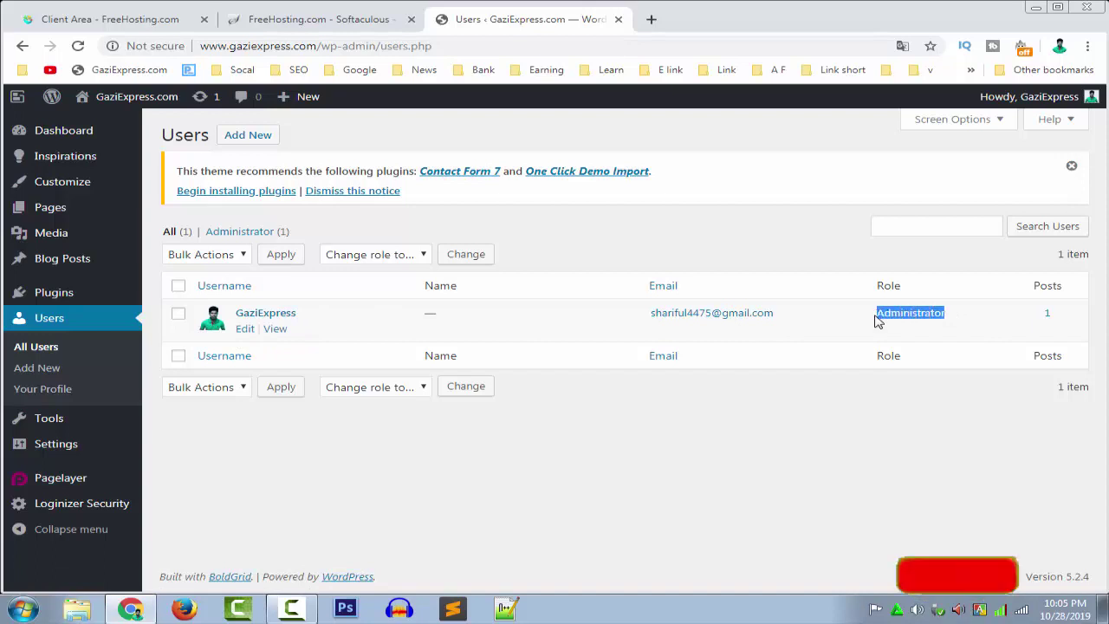
{"action": "left_click", "coordinate": [861, 328]}
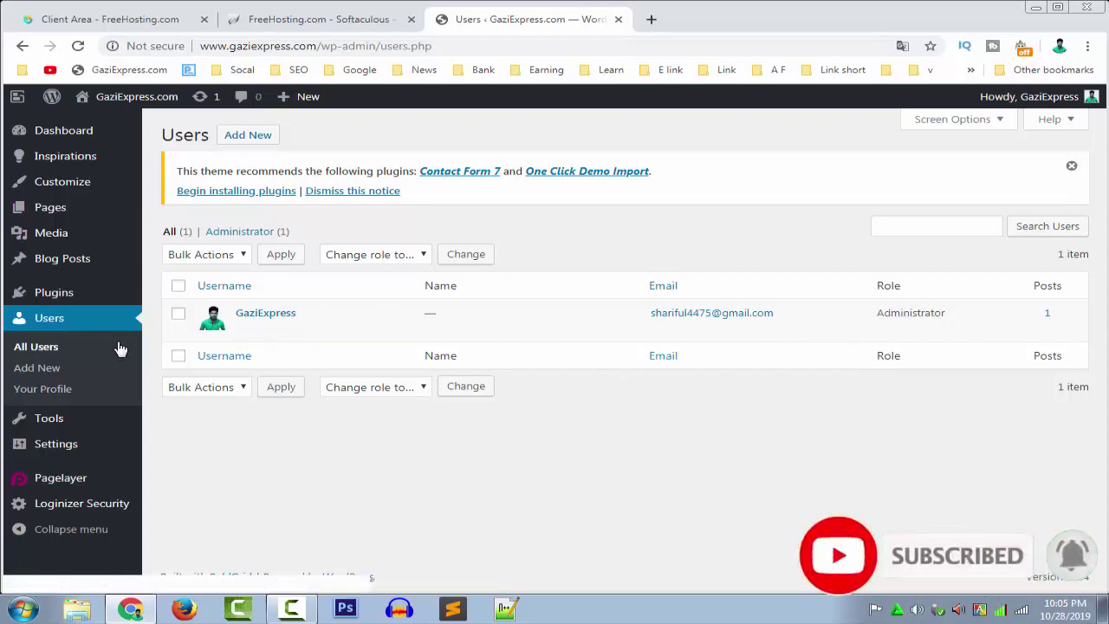
Activate the Akismet Anti-Spam plugin and update BoldGrid Inspirations in the list of installed plugins.
{"action": "left_click", "coordinate": [76, 295]}
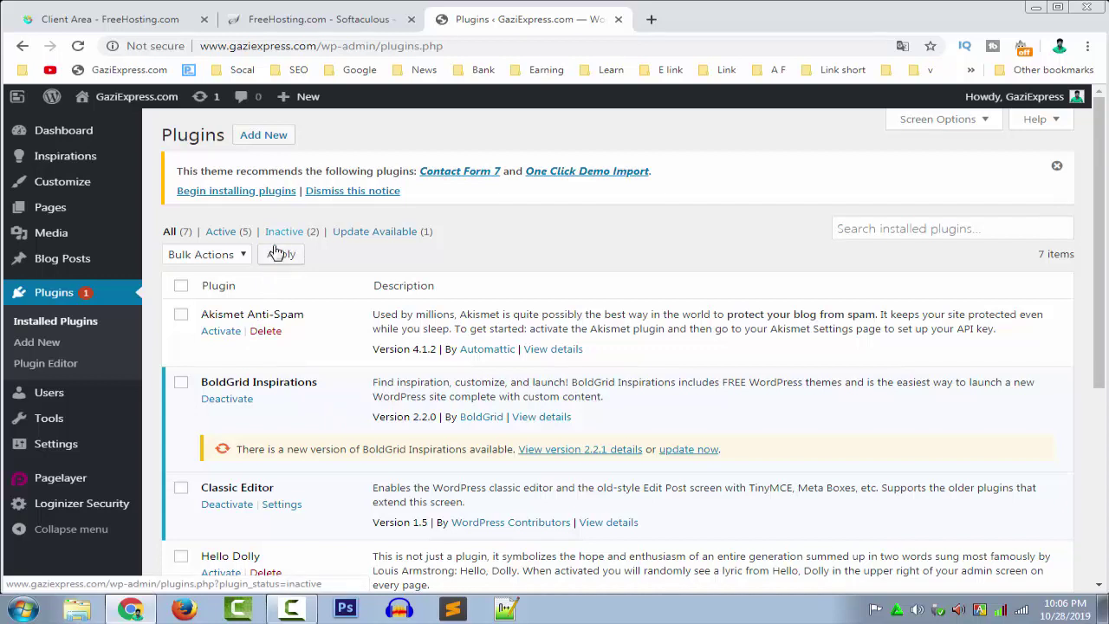
{"action": "left_click", "coordinate": [221, 335]}
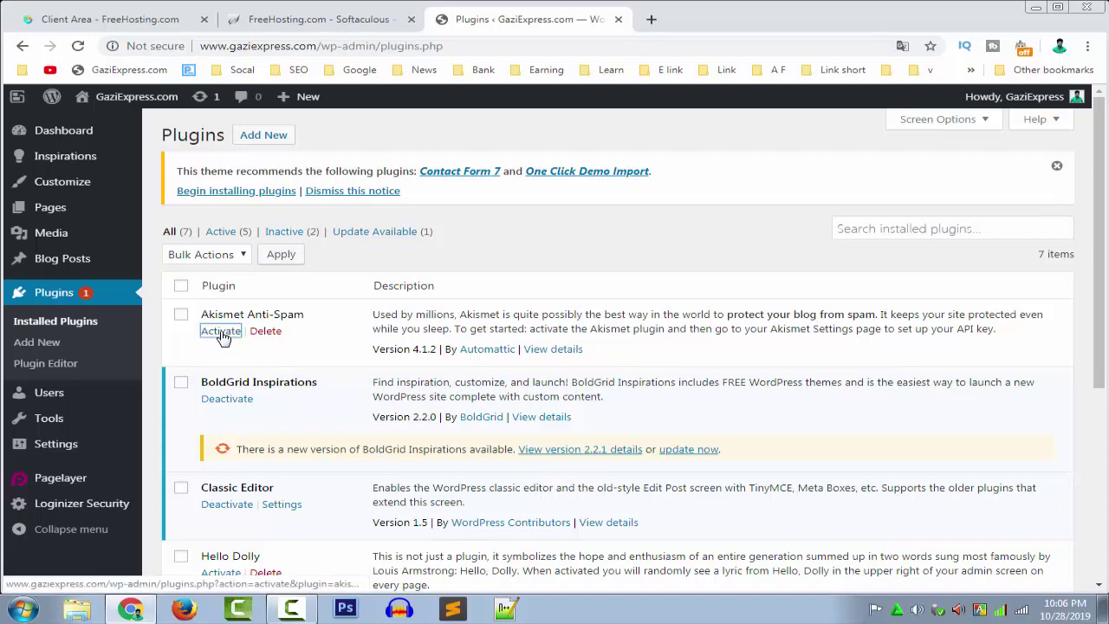
{"action": "scroll", "coordinate": [520, 303], "scroll_direction": "down", "scroll_amount": 3}
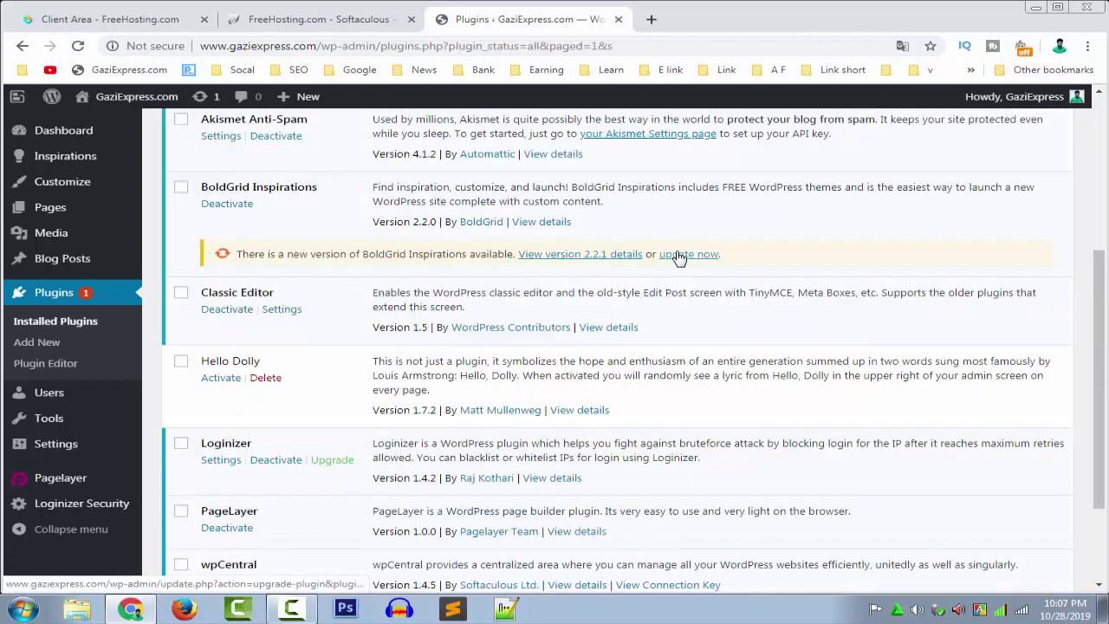
{"action": "left_click", "coordinate": [681, 255]}
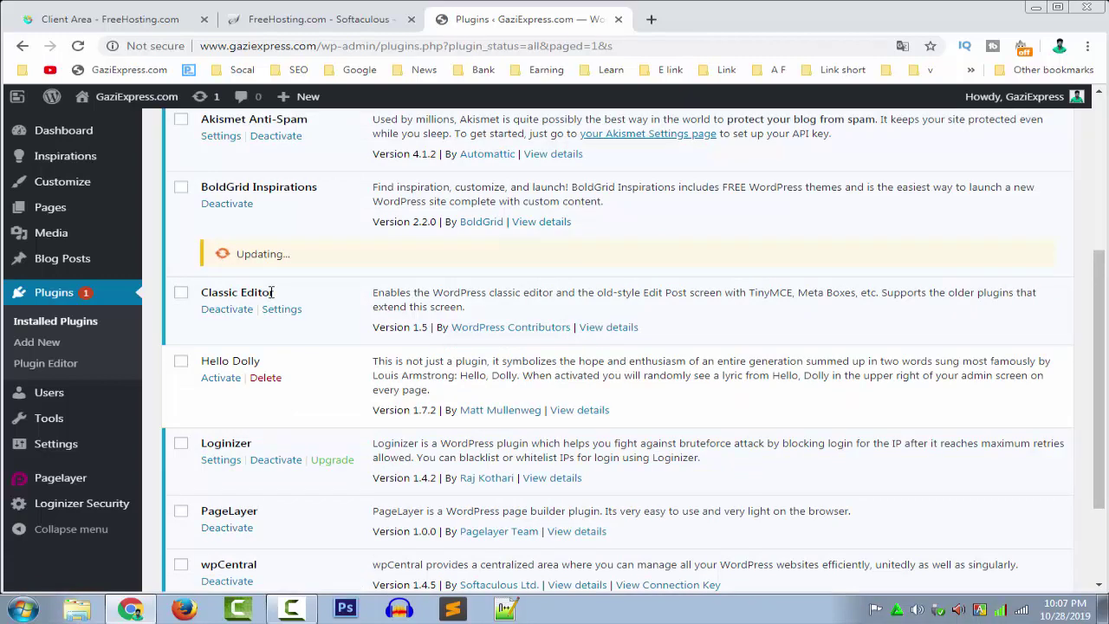
Delete the Hello Dolly plugin and its data from the installed plugins.
{"action": "scroll", "coordinate": [272, 292], "scroll_direction": "down", "scroll_amount": 3}
{"action": "left_click", "coordinate": [265, 241]}
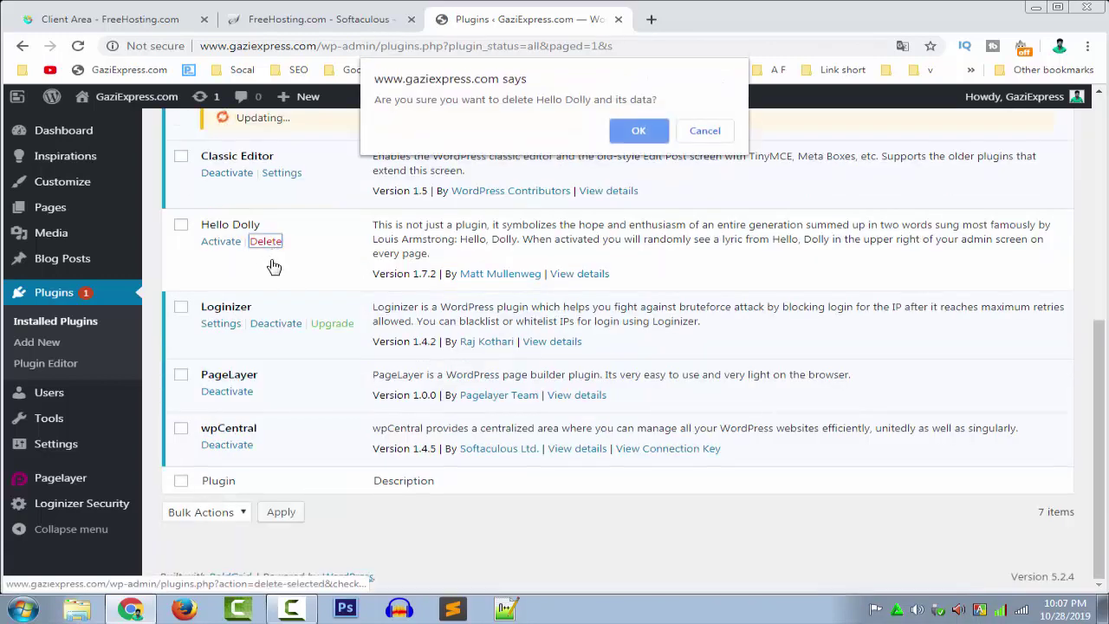
{"action": "left_click", "coordinate": [639, 130]}
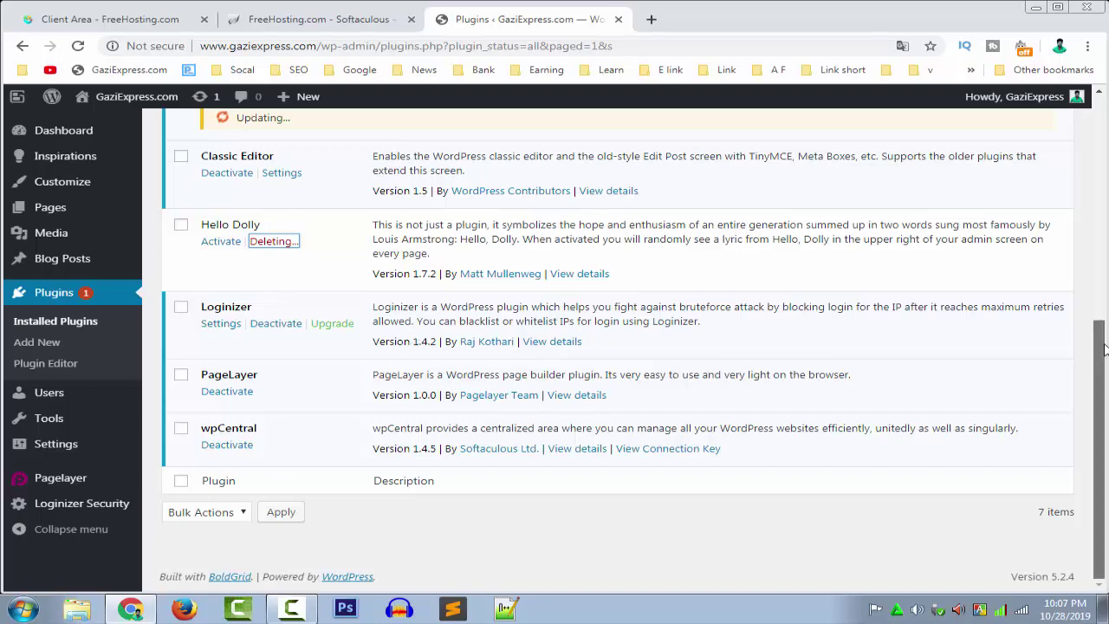
{"action": "scroll", "coordinate": [1103, 340], "scroll_direction": "up", "scroll_amount": 2}
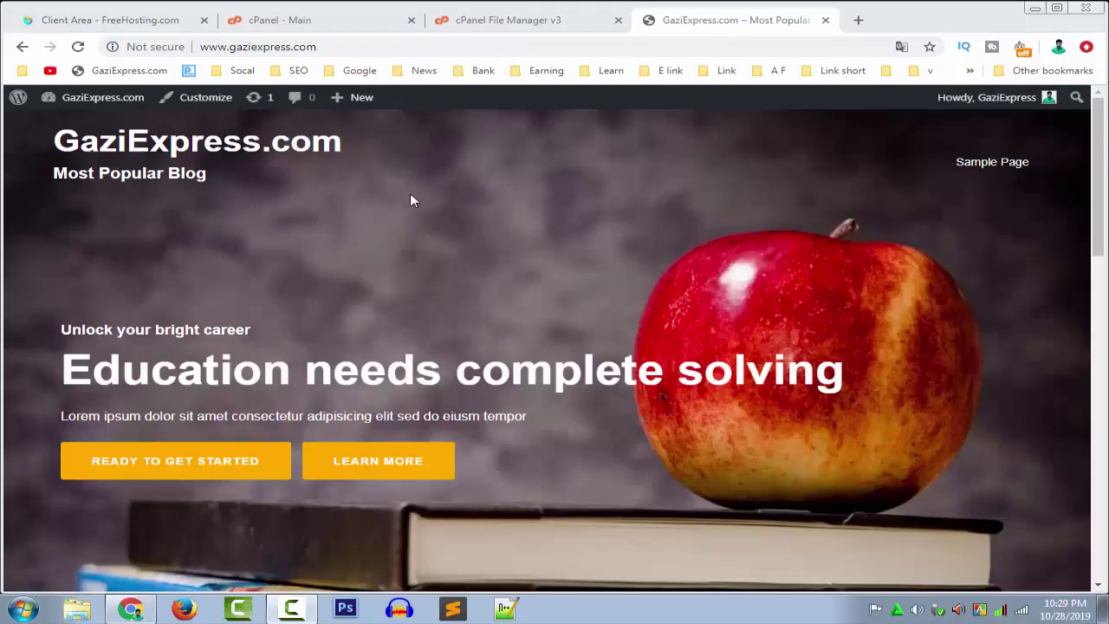
Go from the live site to the admin dashboard and look through the installed themes.
{"action": "mouse_move", "coordinate": [76, 101]}
{"action": "left_click", "coordinate": [73, 125]}
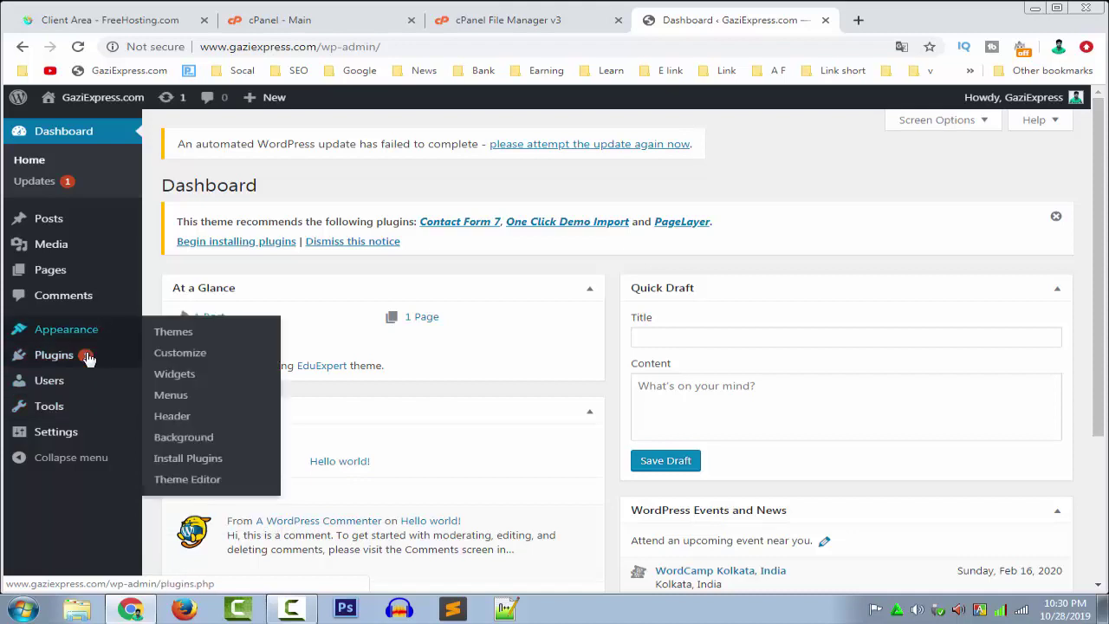
{"action": "mouse_move", "coordinate": [79, 337]}
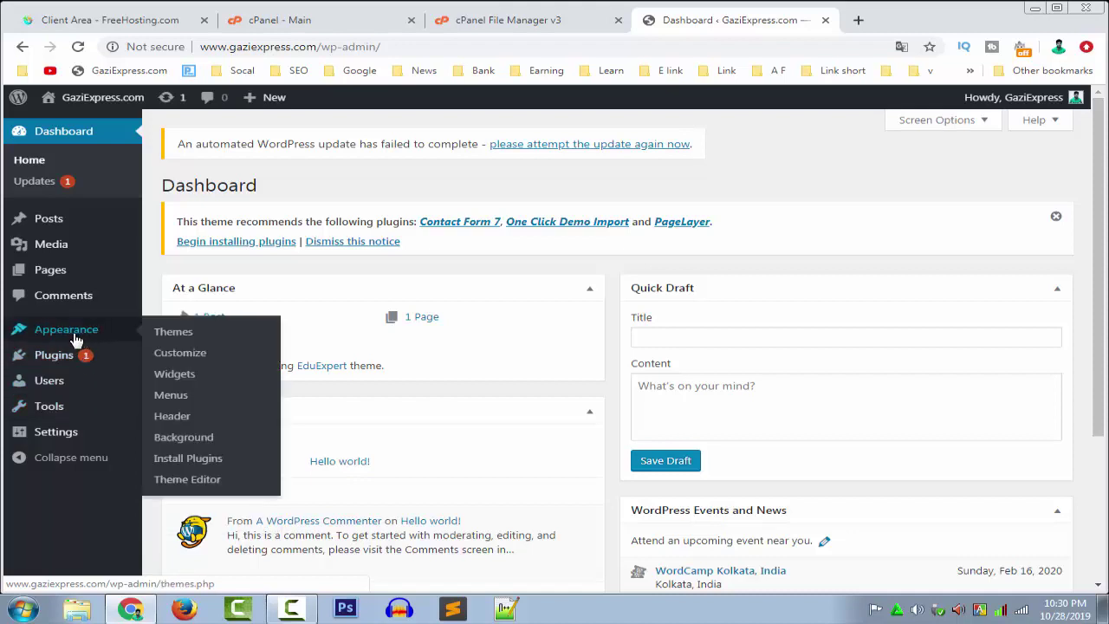
{"action": "left_click", "coordinate": [180, 341]}
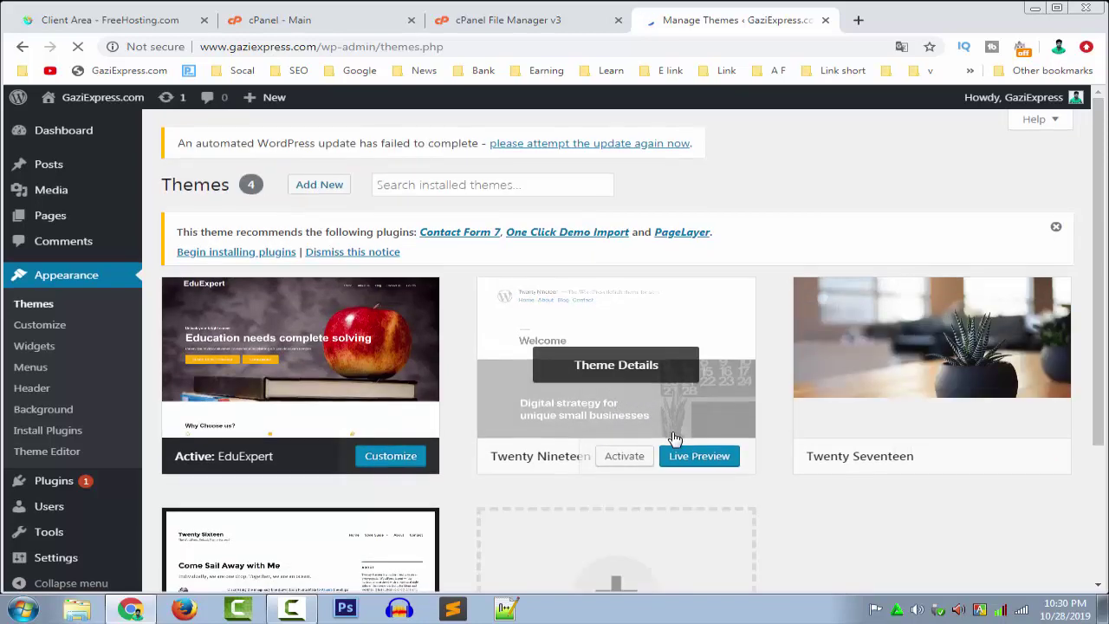
{"action": "scroll", "coordinate": [675, 437], "scroll_direction": "down", "scroll_amount": 2}
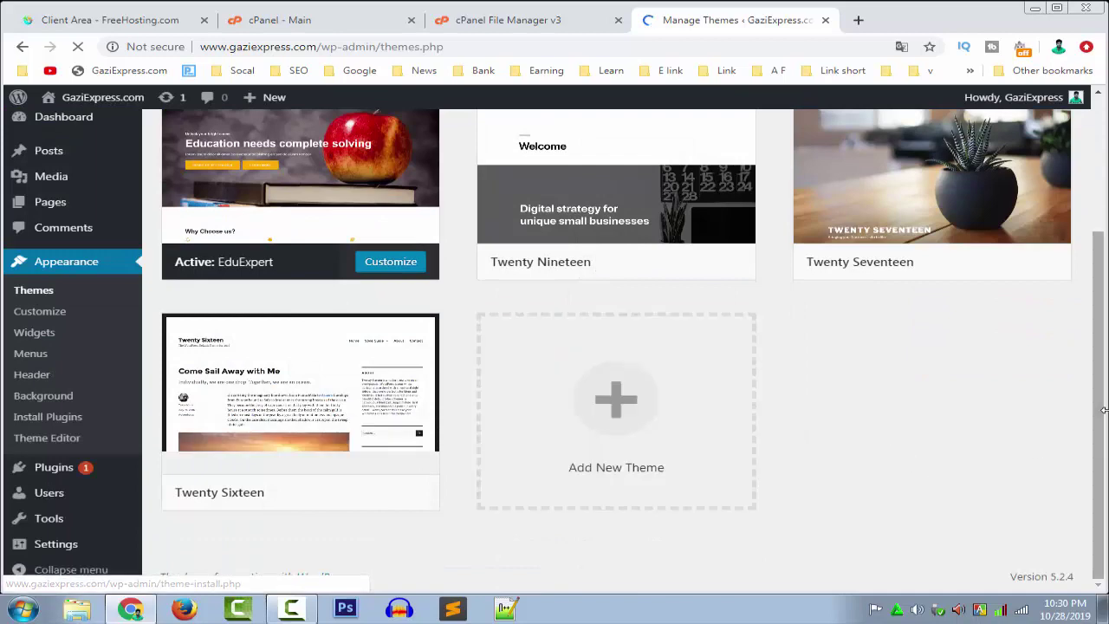
{"action": "scroll", "coordinate": [1105, 410], "scroll_direction": "up", "scroll_amount": 2}
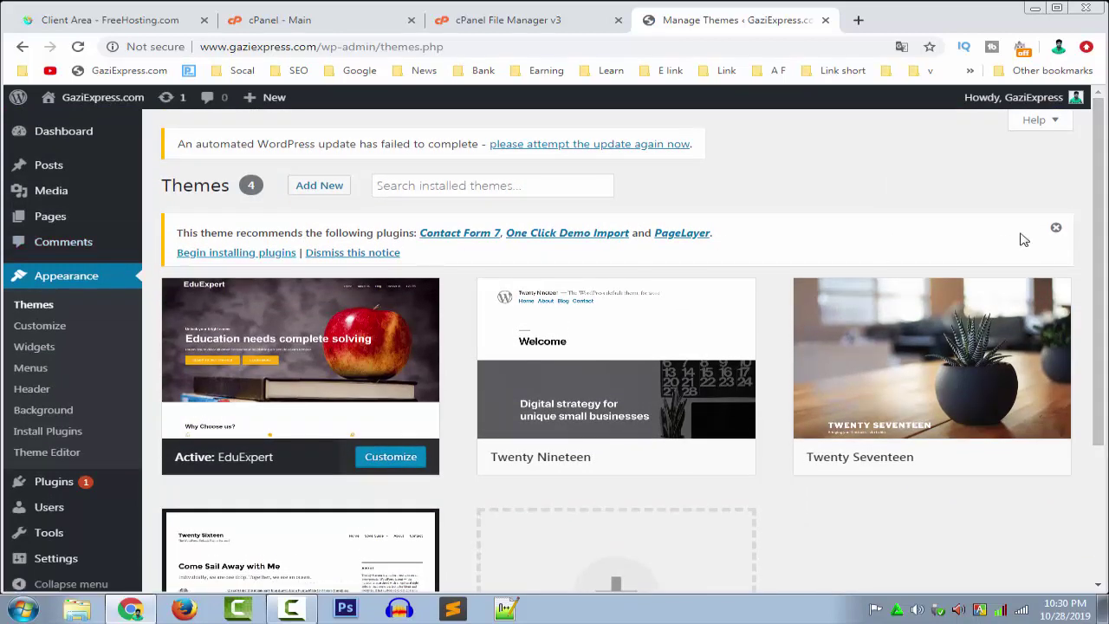
Open the page for adding new themes and browse the featured themes.
{"action": "left_click", "coordinate": [1056, 228]}
{"action": "scroll", "coordinate": [520, 346], "scroll_direction": "down", "scroll_amount": 2}
{"action": "left_click", "coordinate": [30, 293]}
{"action": "left_click", "coordinate": [327, 193]}
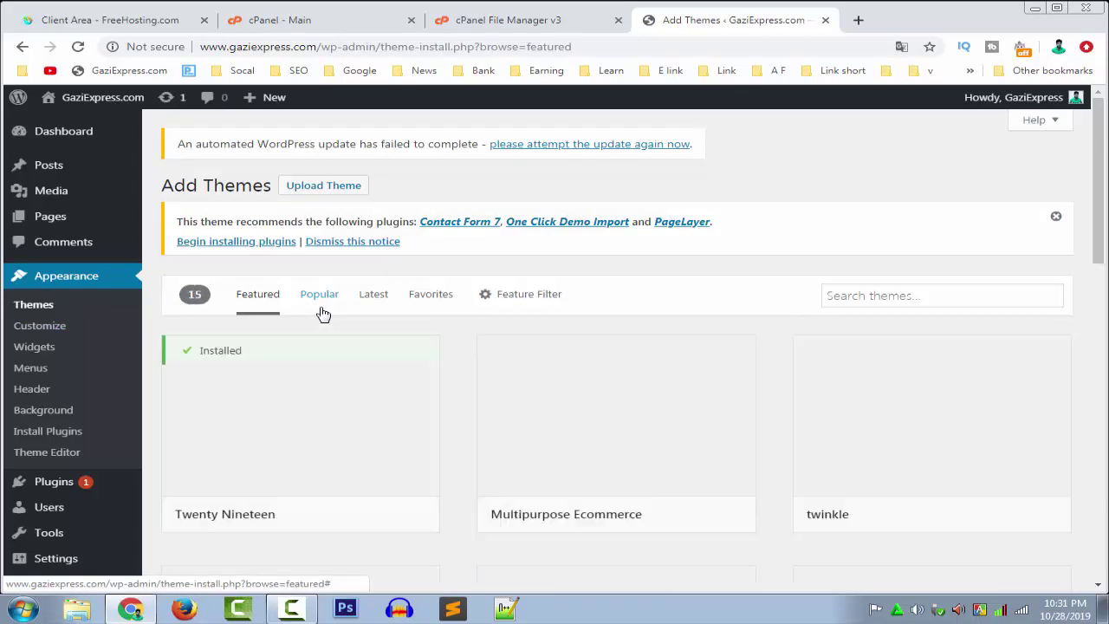
{"action": "scroll", "coordinate": [322, 314], "scroll_direction": "down", "scroll_amount": 3}
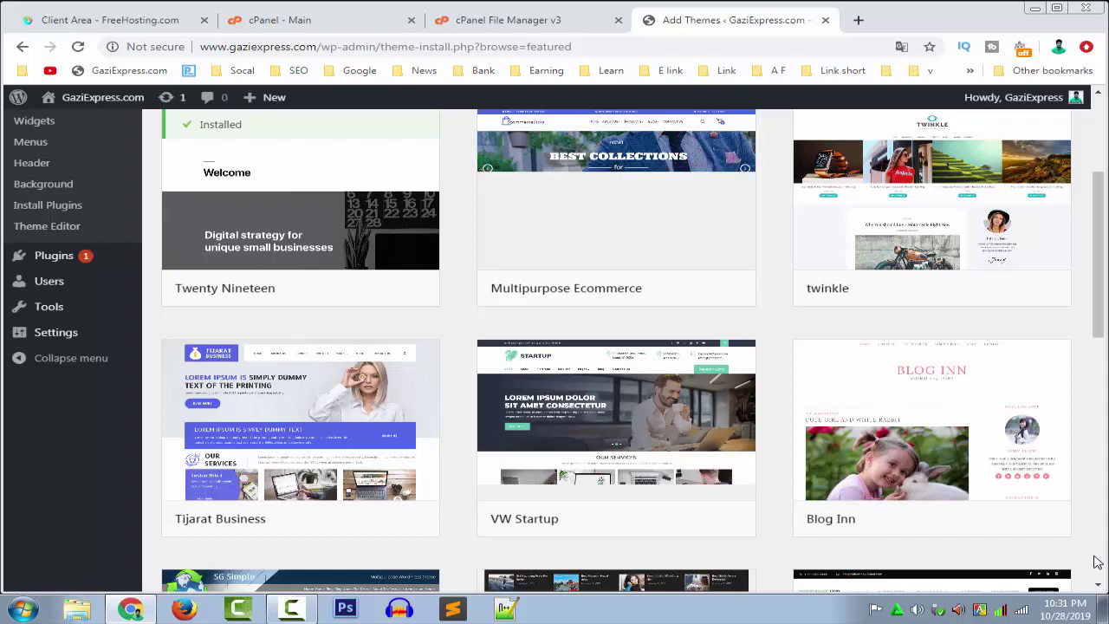
{"action": "left_click_drag", "start_coordinate": [1100, 323], "coordinate": [1100, 251]}
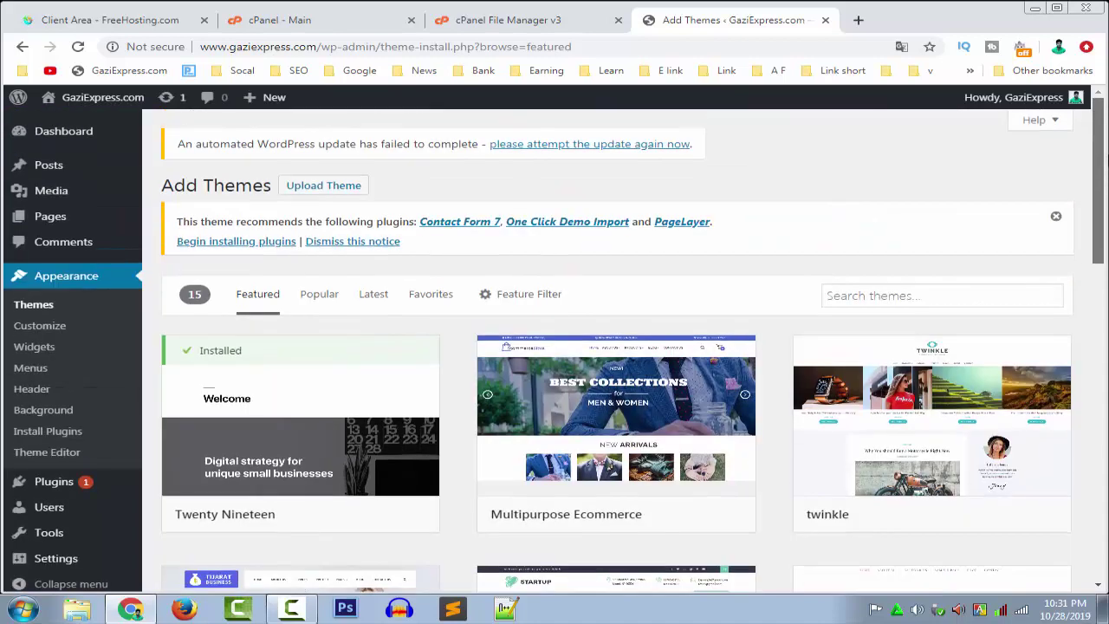
{"action": "scroll", "coordinate": [617, 346], "scroll_direction": "down", "scroll_amount": 10}
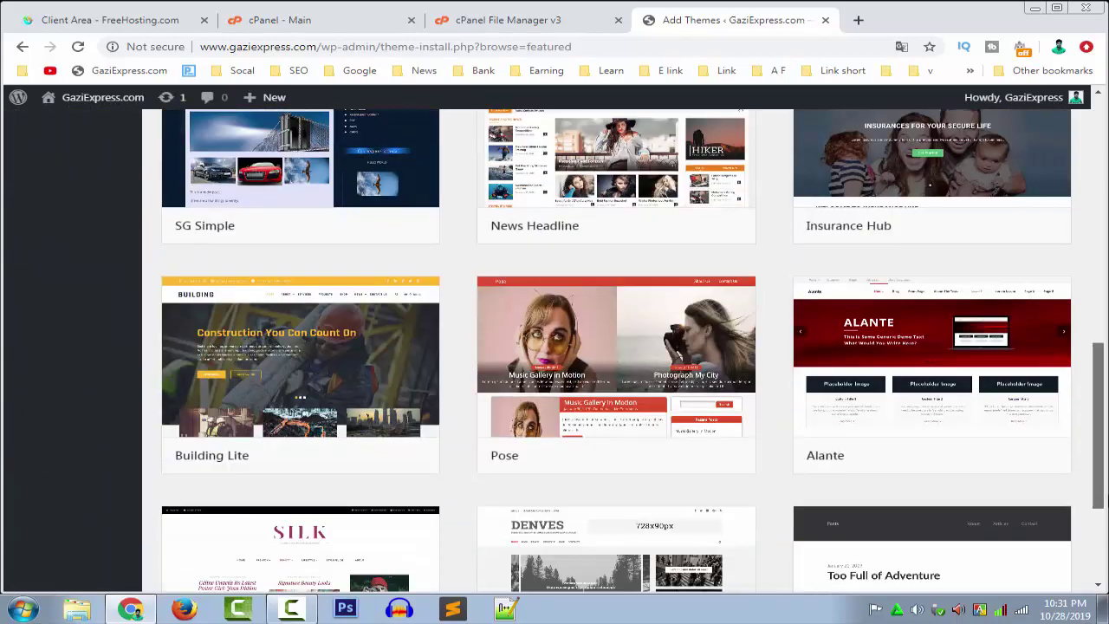
{"action": "scroll", "coordinate": [617, 346], "scroll_direction": "down", "scroll_amount": 3}
{"action": "left_click_drag", "start_coordinate": [1099, 482], "coordinate": [1103, 165]}
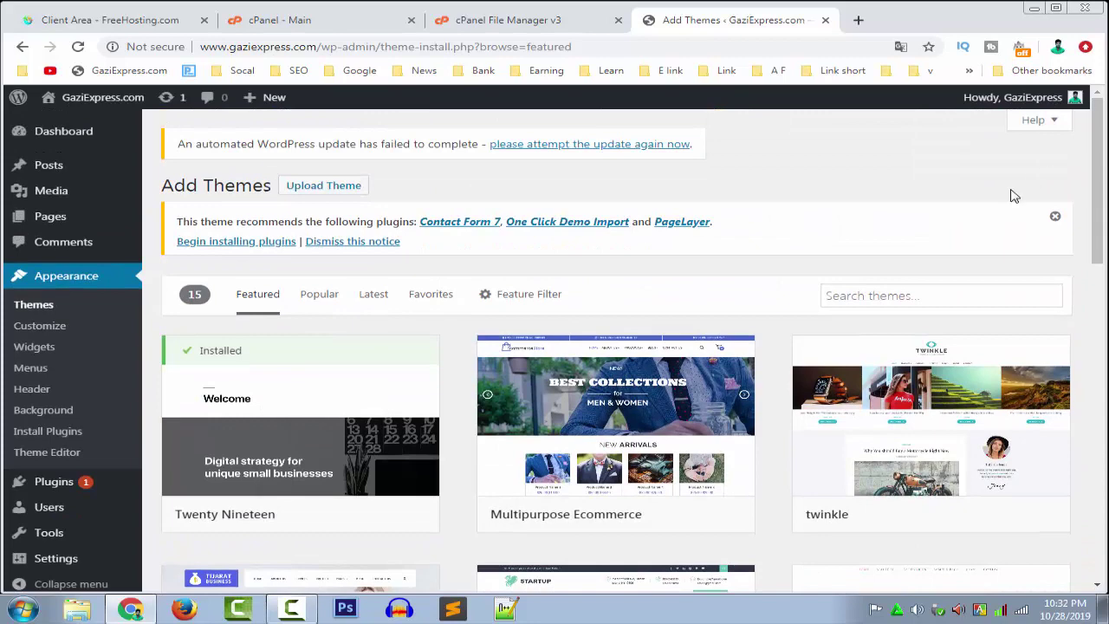
View the live site in a separate browser tab and return to the theme administration page.
{"action": "mouse_move", "coordinate": [99, 98]}
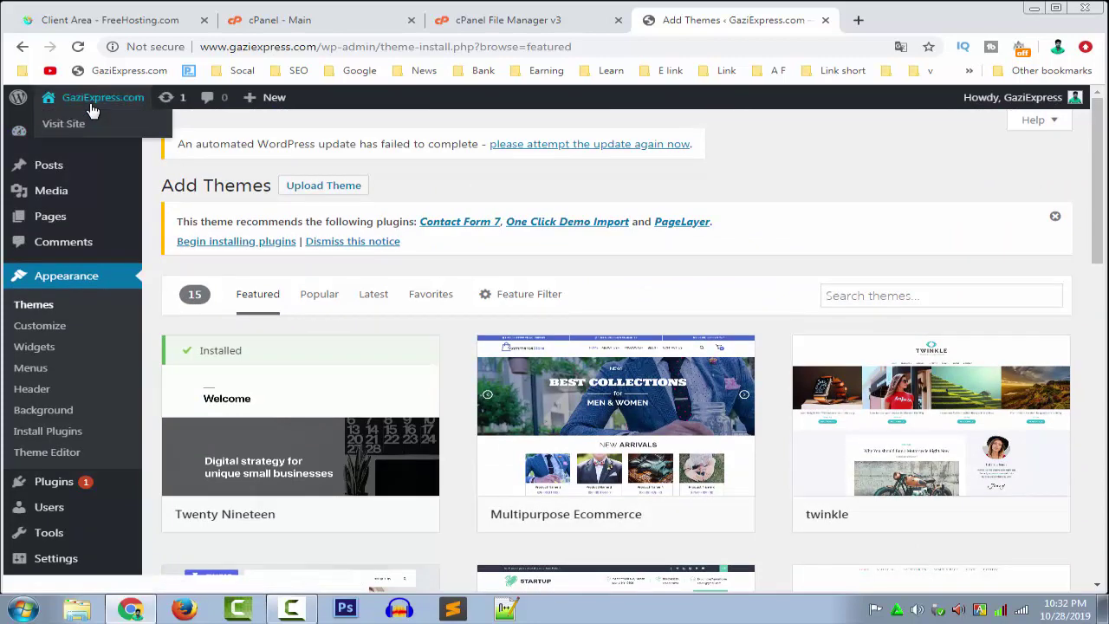
{"action": "left_click", "coordinate": [129, 132]}
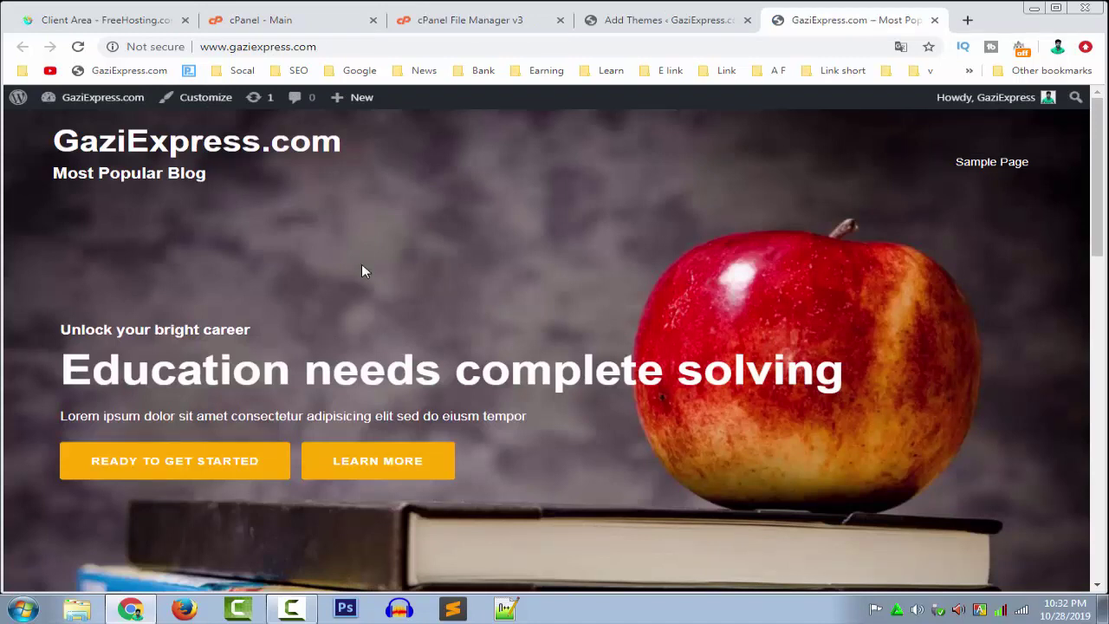
{"action": "left_click", "coordinate": [638, 19]}
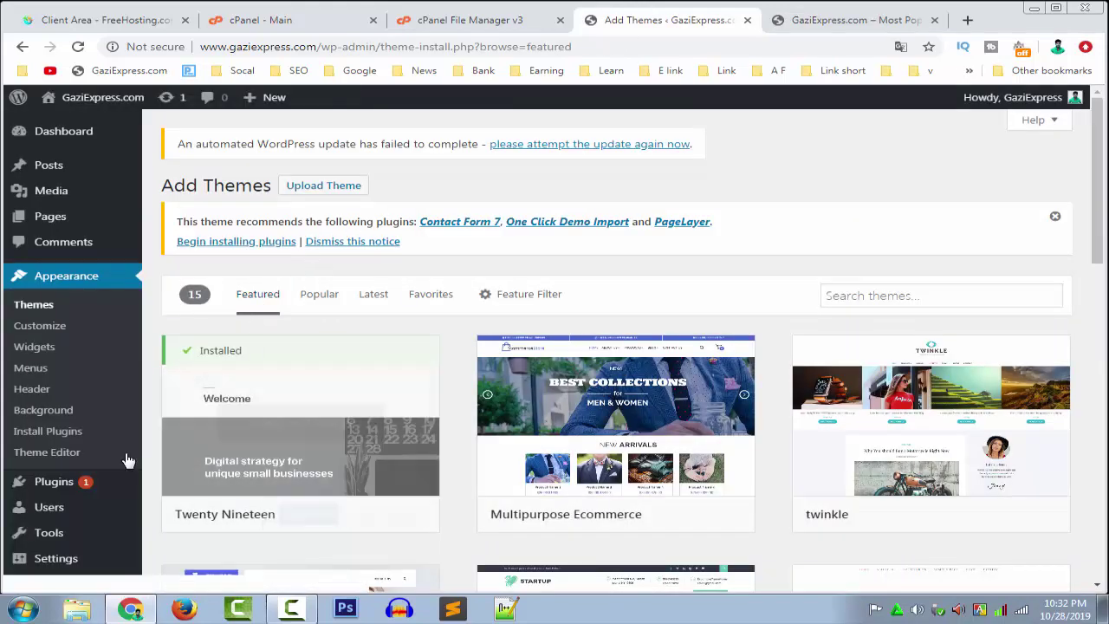
Create a new post and enter "Test Text" as its title.
{"action": "mouse_move", "coordinate": [61, 179]}
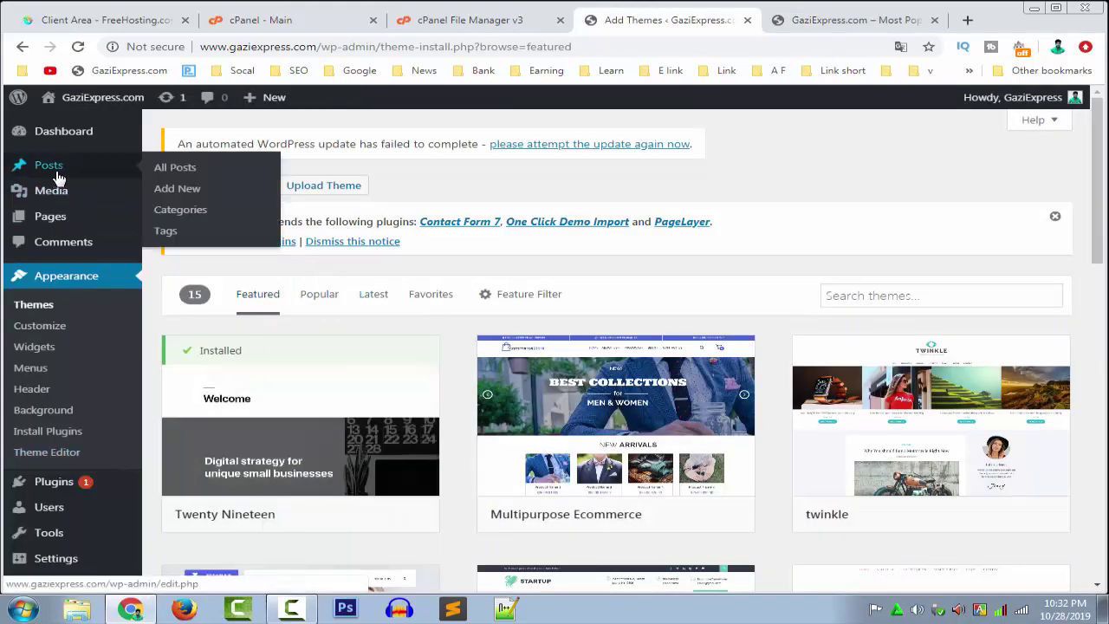
{"action": "left_click", "coordinate": [177, 186]}
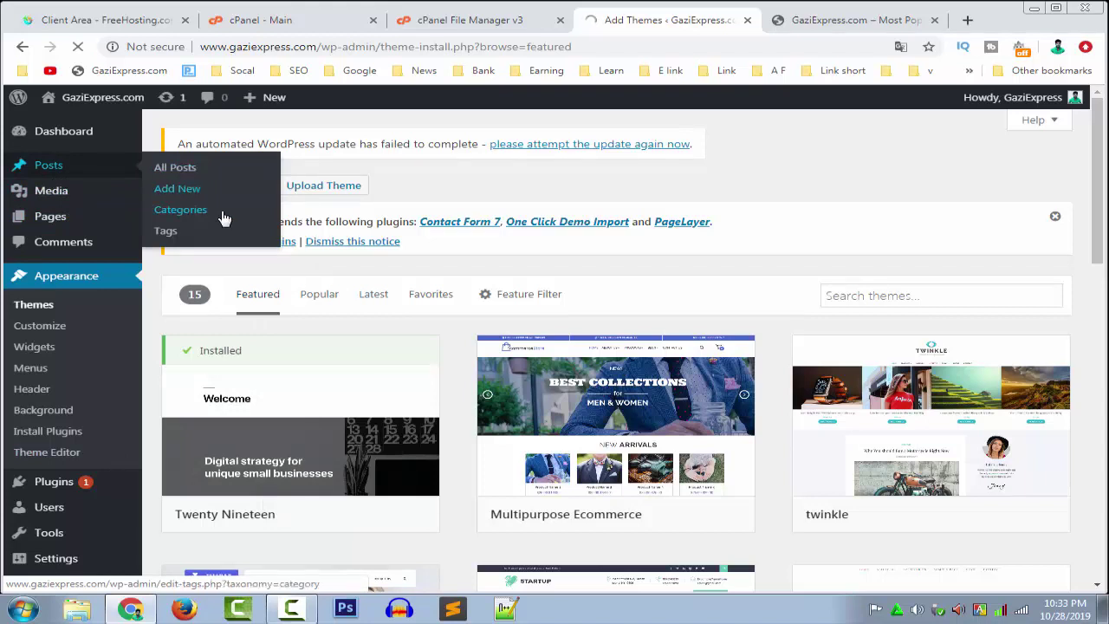
{"action": "type", "text": "Test Text"}
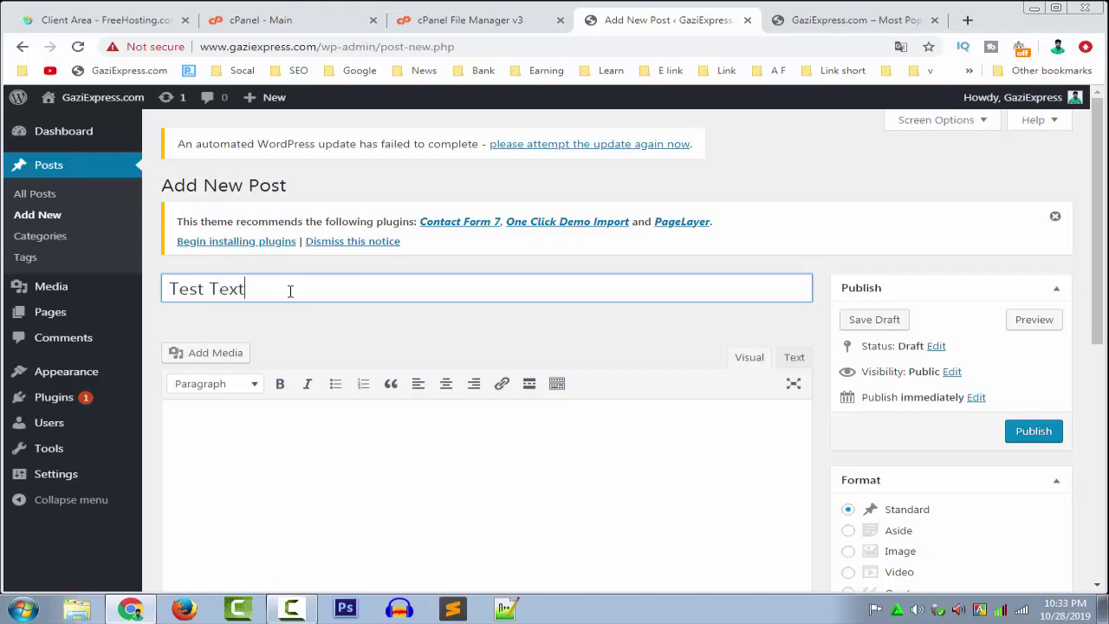
Copy the post title and paste it repeatedly into the post body to fill about five lines.
{"action": "key", "text": "ctrl+a"}
{"action": "left_click", "coordinate": [290, 291]}
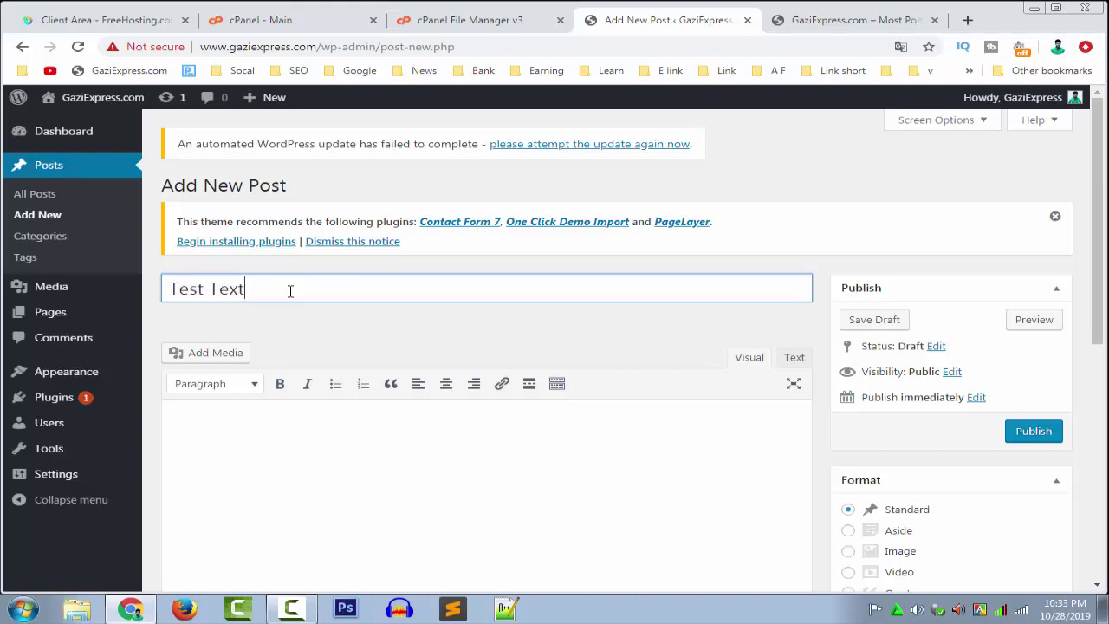
{"action": "left_click", "coordinate": [318, 448]}
{"action": "key", "text": "ctrl+v"}
{"action": "key", "text": "ctrl+v"}
{"action": "key", "text": "ctrl+v"}
{"action": "key", "text": "ctrl+v"}
{"action": "key", "text": "ctrl+v"}
{"action": "key", "text": "ctrl+v"}
{"action": "key", "text": "ctrl+v"}
{"action": "key", "text": "ctrl+v"}
{"action": "key", "text": "ctrl+v"}
{"action": "key", "text": "ctrl+v"}
{"action": "key", "text": "ctrl+v"}
{"action": "key", "text": "ctrl+v"}
{"action": "key", "text": "ctrl+v"}
{"action": "key", "text": "ctrl+v"}
{"action": "key", "text": "ctrl+v"}
{"action": "key", "text": "ctrl+v"}
{"action": "key", "text": "ctrl+v"}
{"action": "key", "text": "ctrl+v"}
{"action": "key", "text": "ctrl+v"}
{"action": "key", "text": "ctrl+v"}
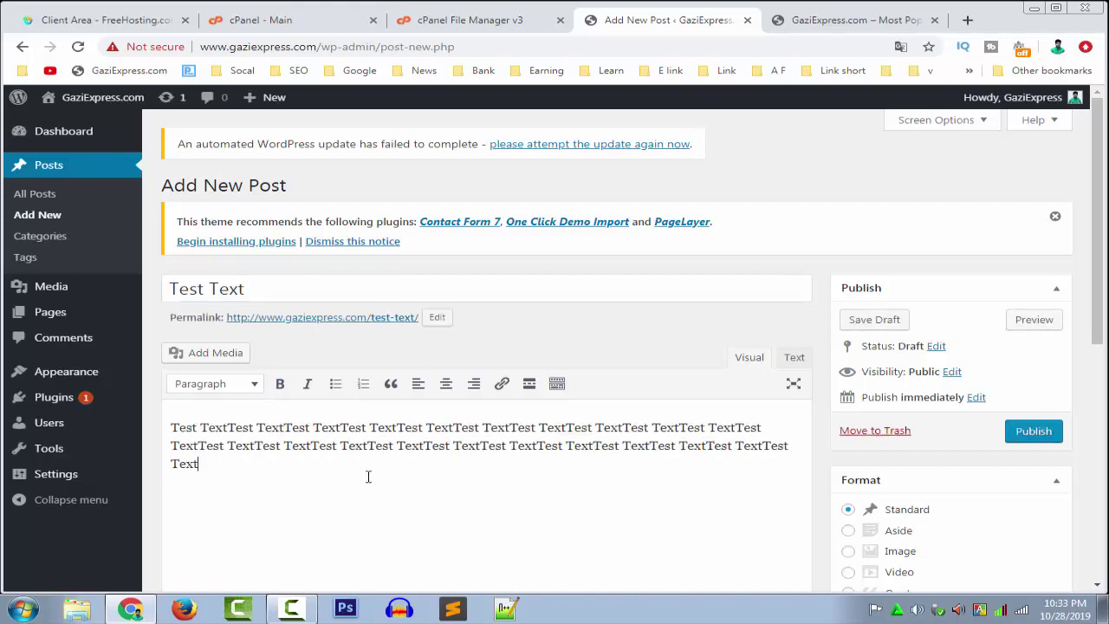
{"action": "key", "text": "ctrl+v"}
{"action": "key", "text": "ctrl+v"}
{"action": "key", "text": "ctrl+v"}
{"action": "key", "text": "ctrl+v"}
{"action": "key", "text": "ctrl+v"}
{"action": "key", "text": "ctrl+v"}
{"action": "key", "text": "ctrl+v"}
{"action": "key", "text": "ctrl+v"}
{"action": "key", "text": "ctrl+v"}
{"action": "key", "text": "ctrl+v"}
{"action": "key", "text": "ctrl+v"}
{"action": "key", "text": "ctrl+v"}
{"action": "key", "text": "ctrl+v"}
{"action": "key", "text": "ctrl+v"}
{"action": "key", "text": "ctrl+v"}
{"action": "key", "text": "ctrl+v"}
{"action": "key", "text": "ctrl+v"}
{"action": "key", "text": "ctrl+v"}
{"action": "key", "text": "ctrl+v"}
{"action": "key", "text": "ctrl+v"}
{"action": "key", "text": "ctrl+v"}
{"action": "key", "text": "ctrl+v"}
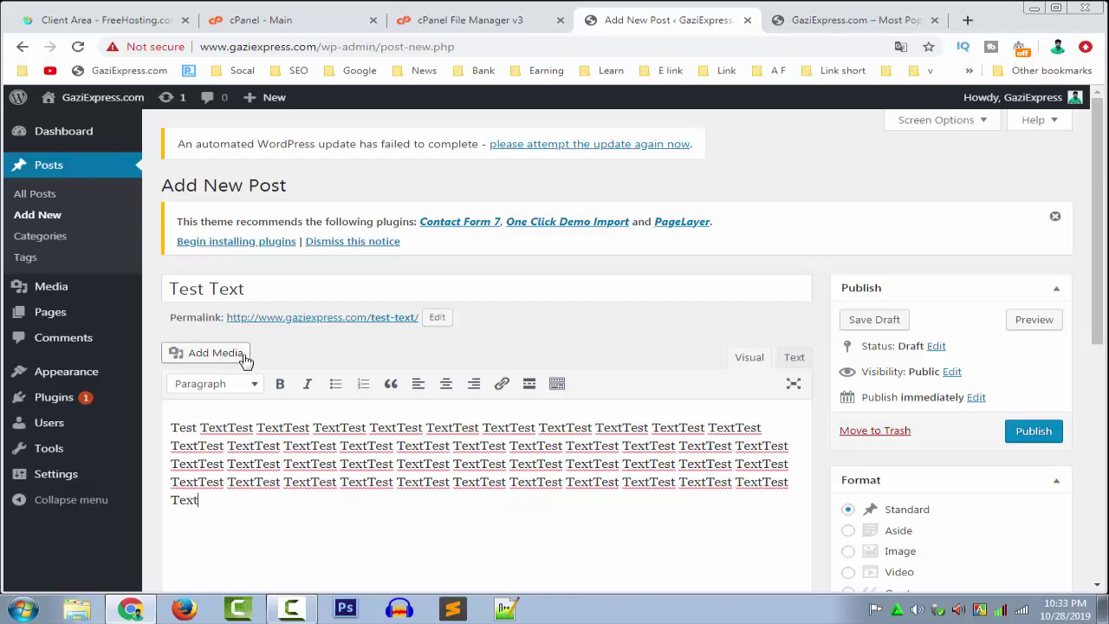
Look over the media upload and category options, leaving them unset, and publish the "Test Text" post.
{"action": "left_click", "coordinate": [217, 354]}
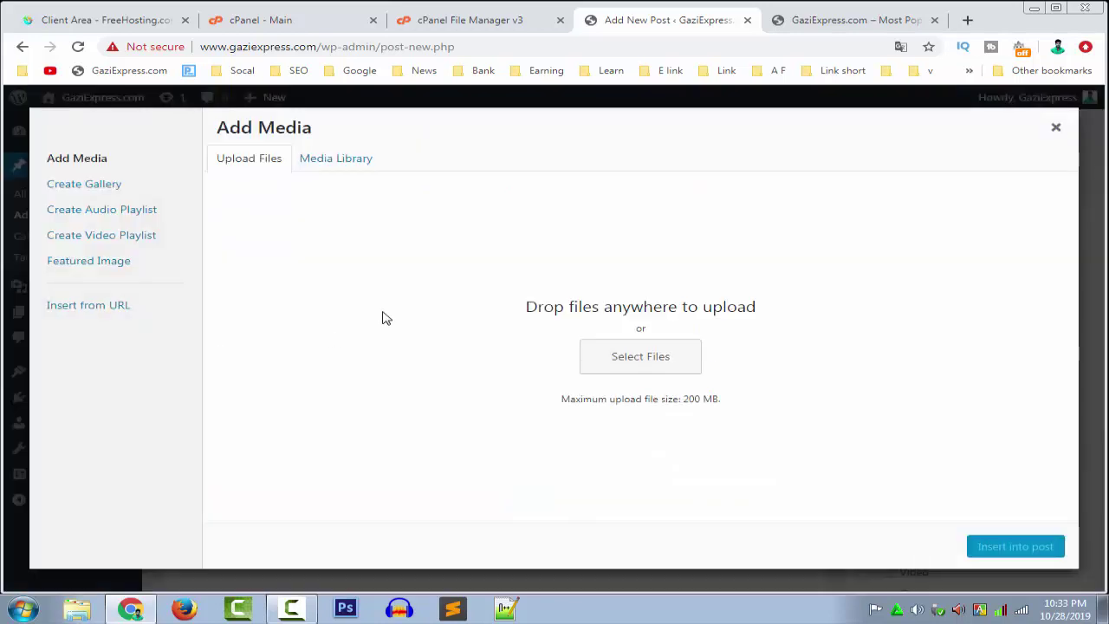
{"action": "left_click", "coordinate": [1056, 127]}
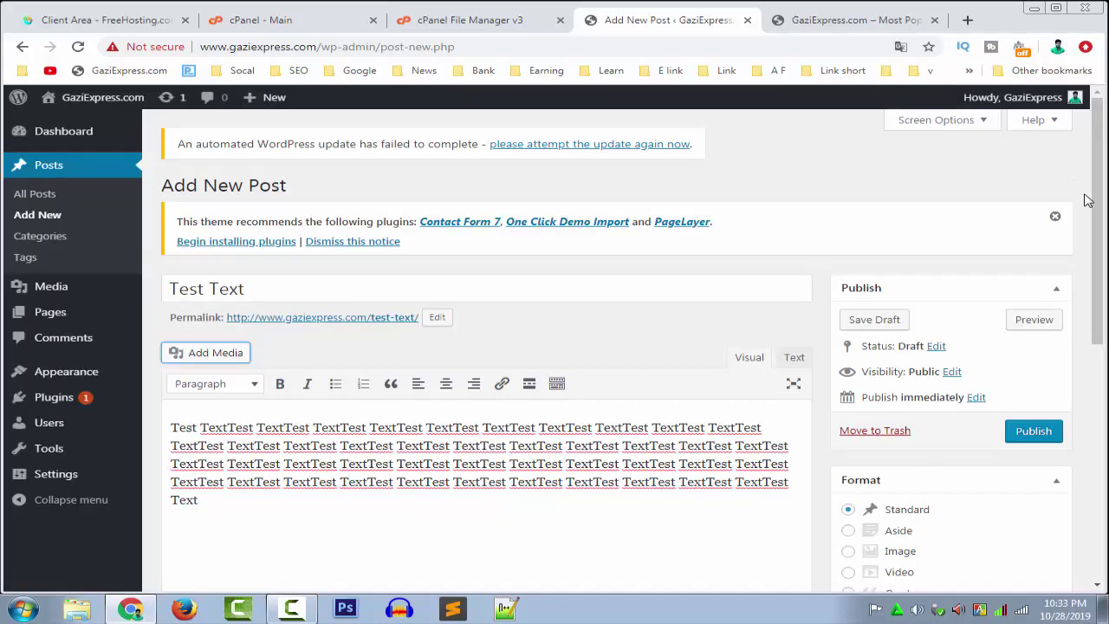
{"action": "left_click_drag", "start_coordinate": [1101, 215], "coordinate": [1101, 366]}
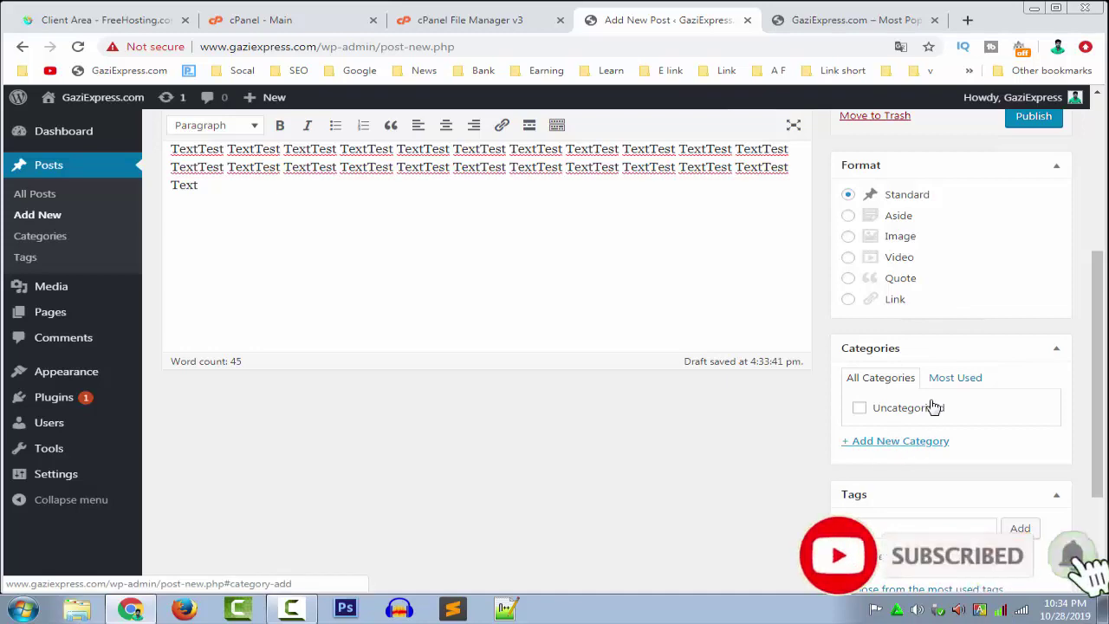
{"action": "left_click_drag", "start_coordinate": [1099, 444], "coordinate": [1105, 343]}
{"action": "left_click", "coordinate": [1028, 413]}
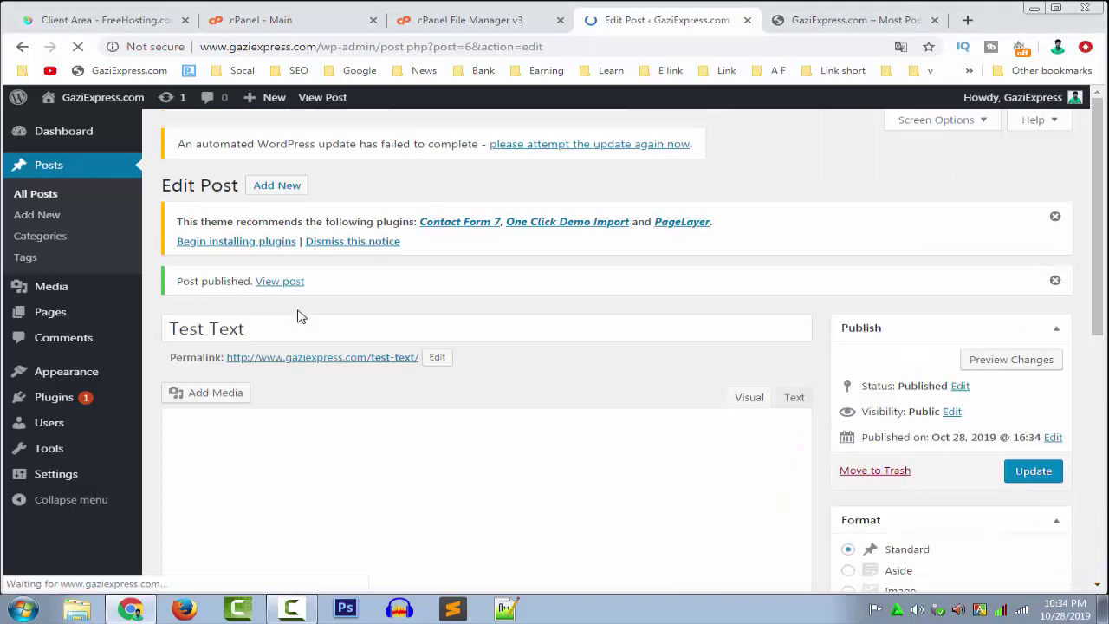
Open the list of all posts and view the published "Test Text" post in a new browser tab.
{"action": "left_click", "coordinate": [35, 195]}
{"action": "right_click", "coordinate": [337, 379]}
{"action": "left_click", "coordinate": [404, 392]}
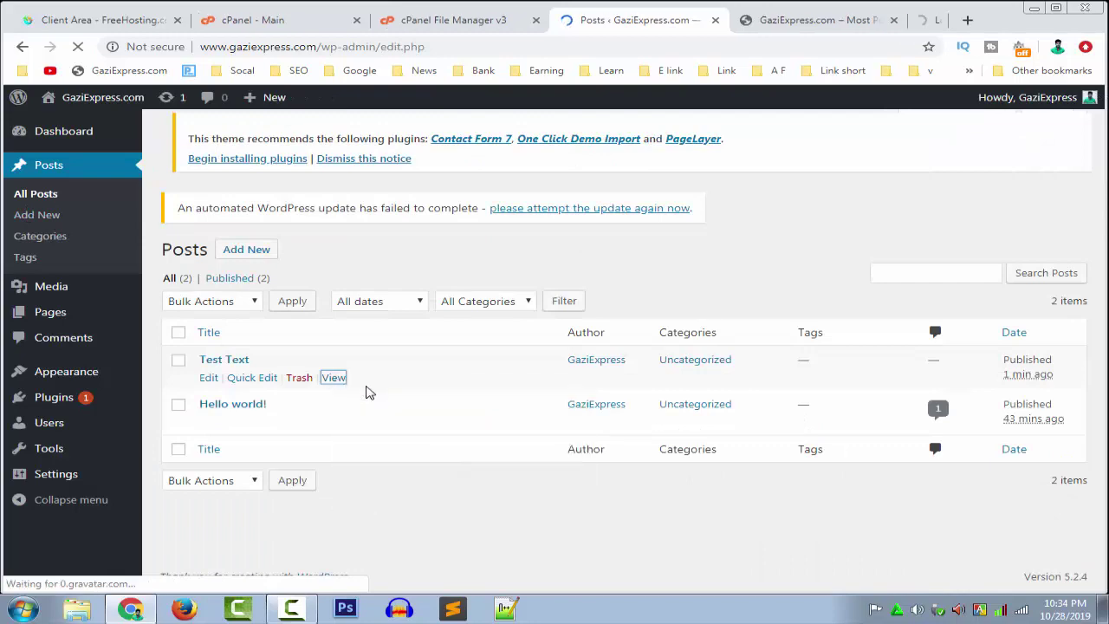
{"action": "left_click", "coordinate": [867, 20]}
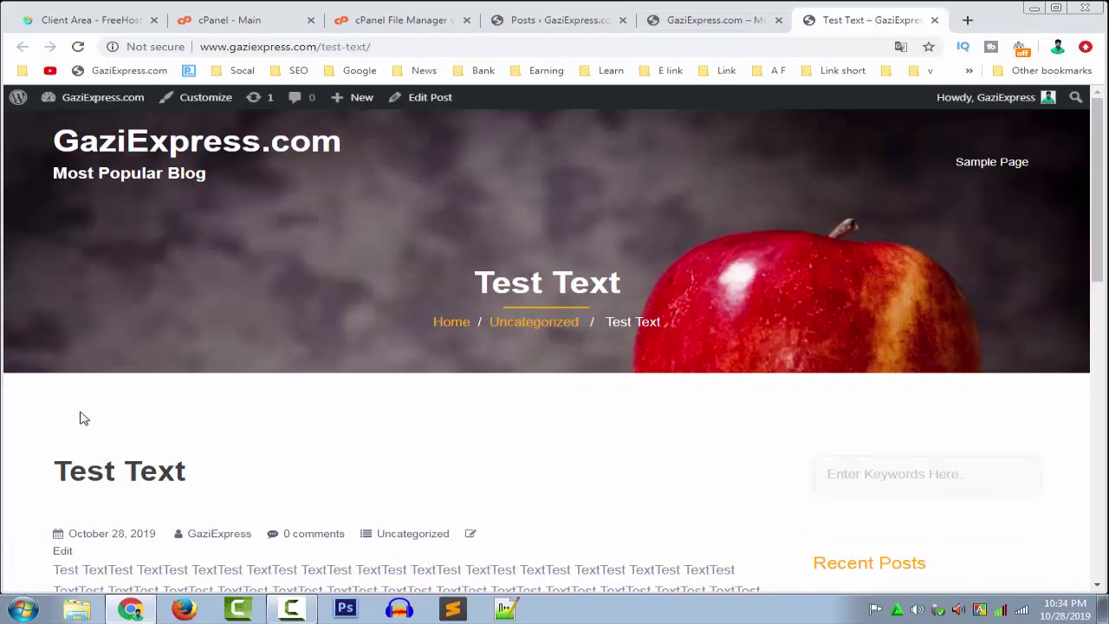
Read through the published post's body text and close its browser tab.
{"action": "scroll", "coordinate": [114, 453], "scroll_direction": "down", "scroll_amount": 2}
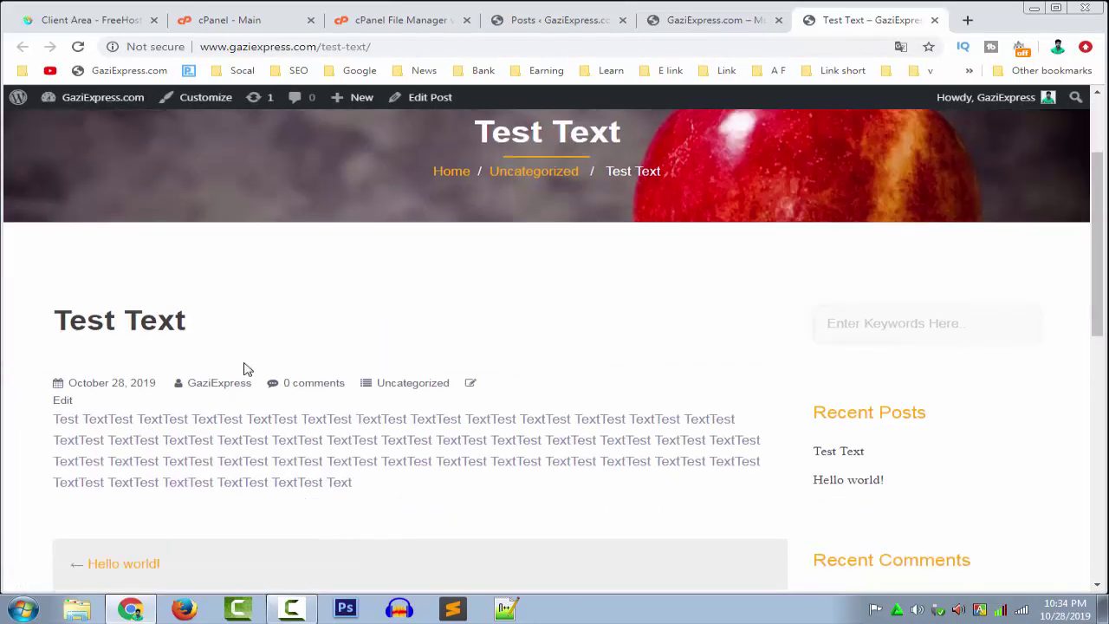
{"action": "left_click_drag", "start_coordinate": [56, 419], "coordinate": [392, 495]}
{"action": "left_click", "coordinate": [390, 483]}
{"action": "scroll", "coordinate": [390, 484], "scroll_direction": "up", "scroll_amount": 2}
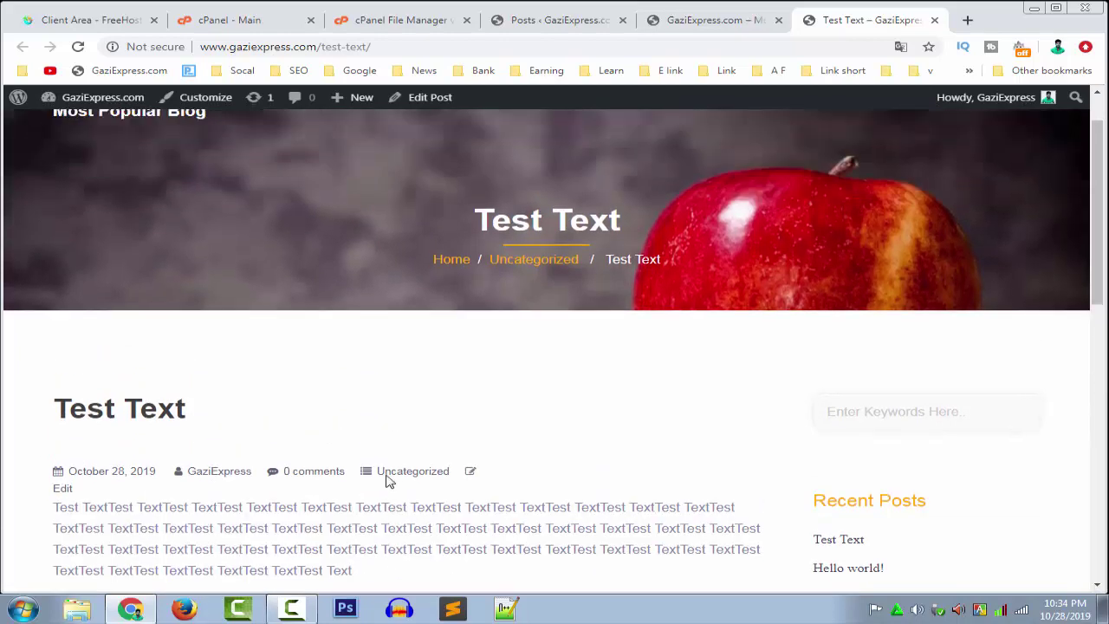
{"action": "key", "text": "ctrl+w"}
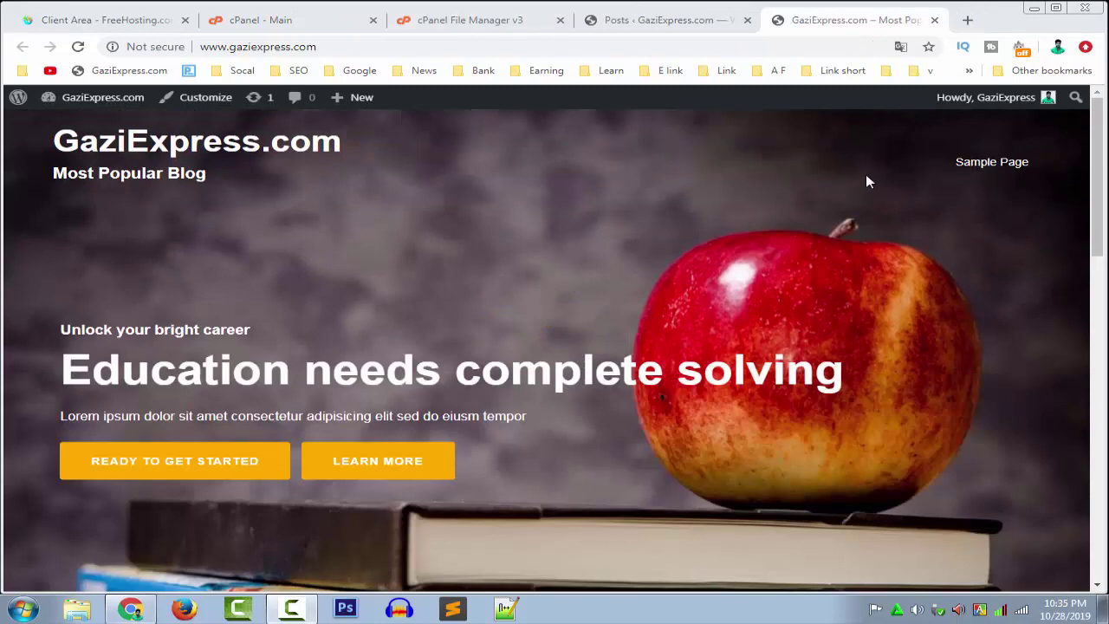